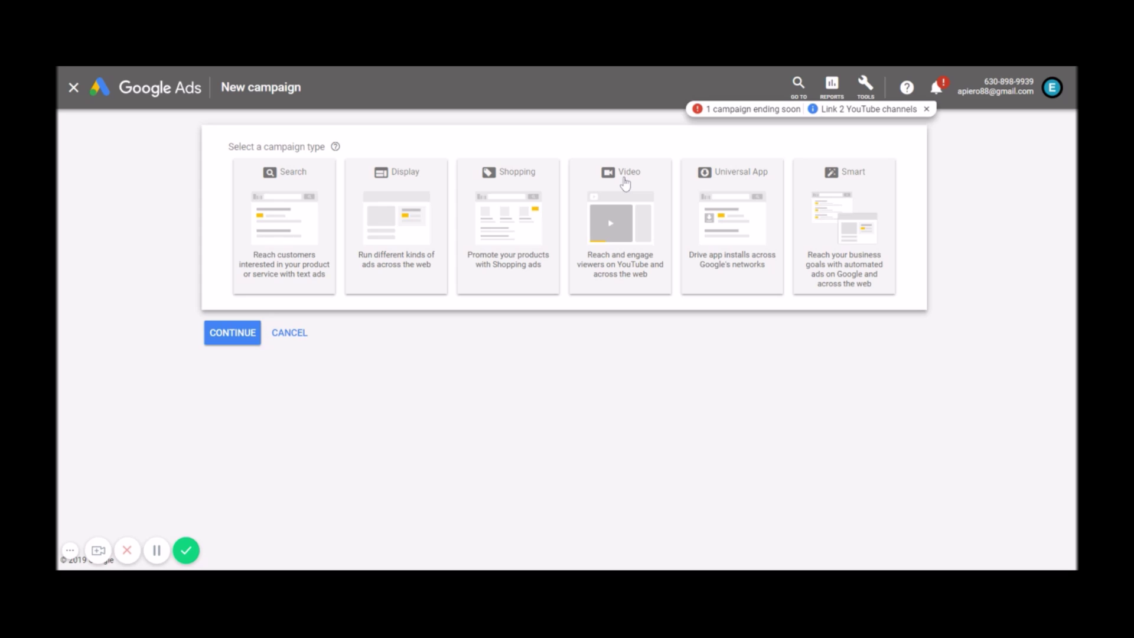
- Set up a Video campaign without a goal, using the standard video campaign subtype, and continue to the campaign settings
click(627, 291)
click(401, 247)
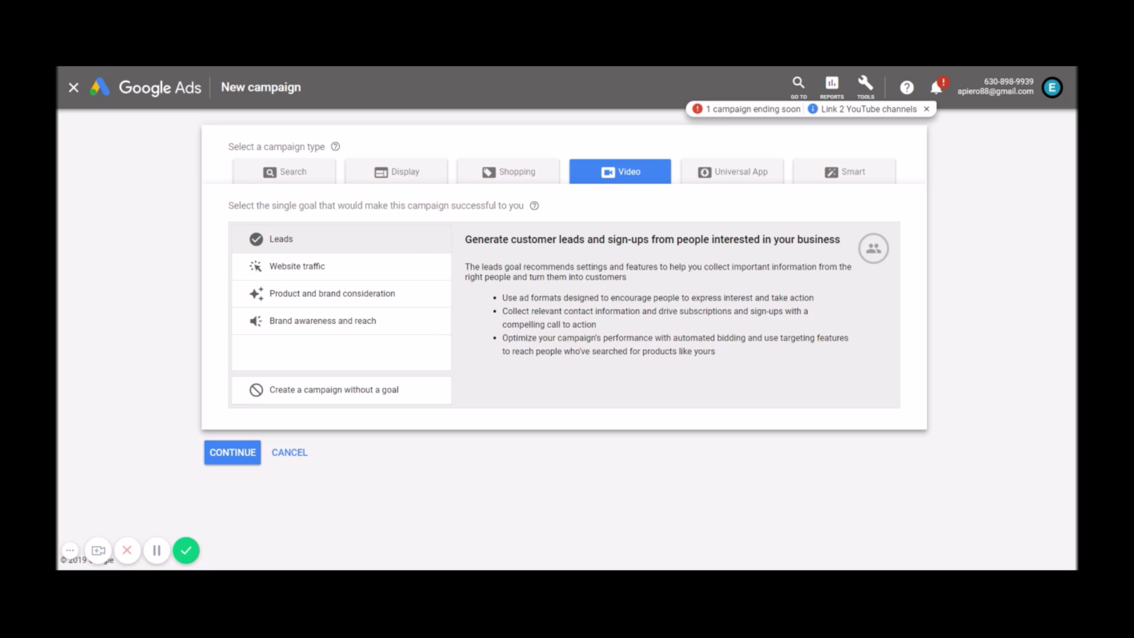
click(365, 276)
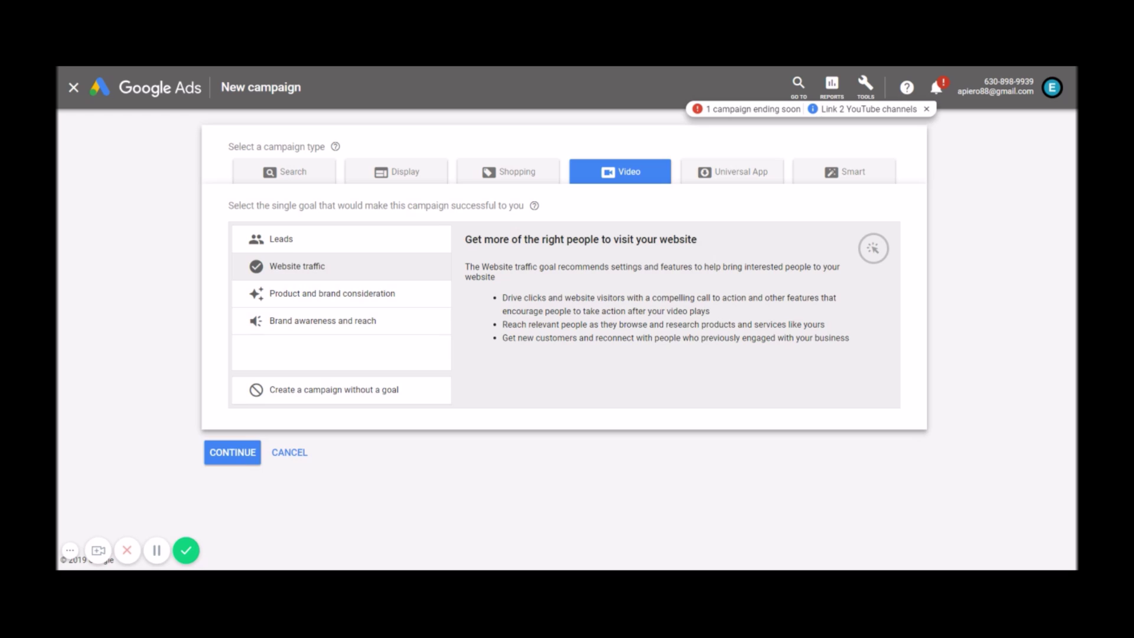
click(362, 299)
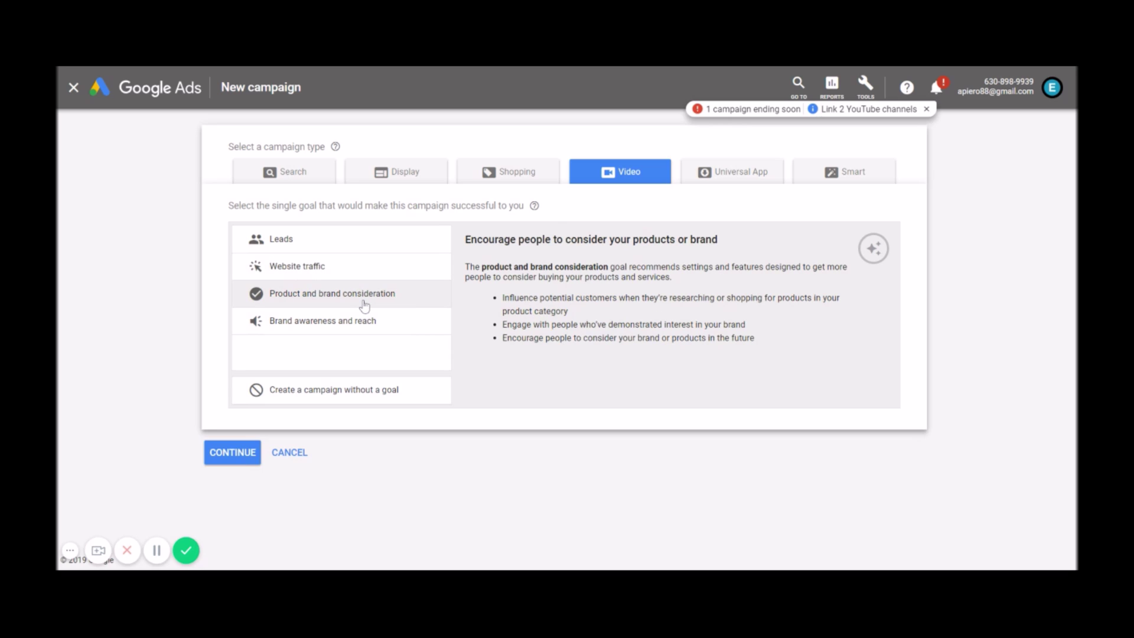
click(364, 325)
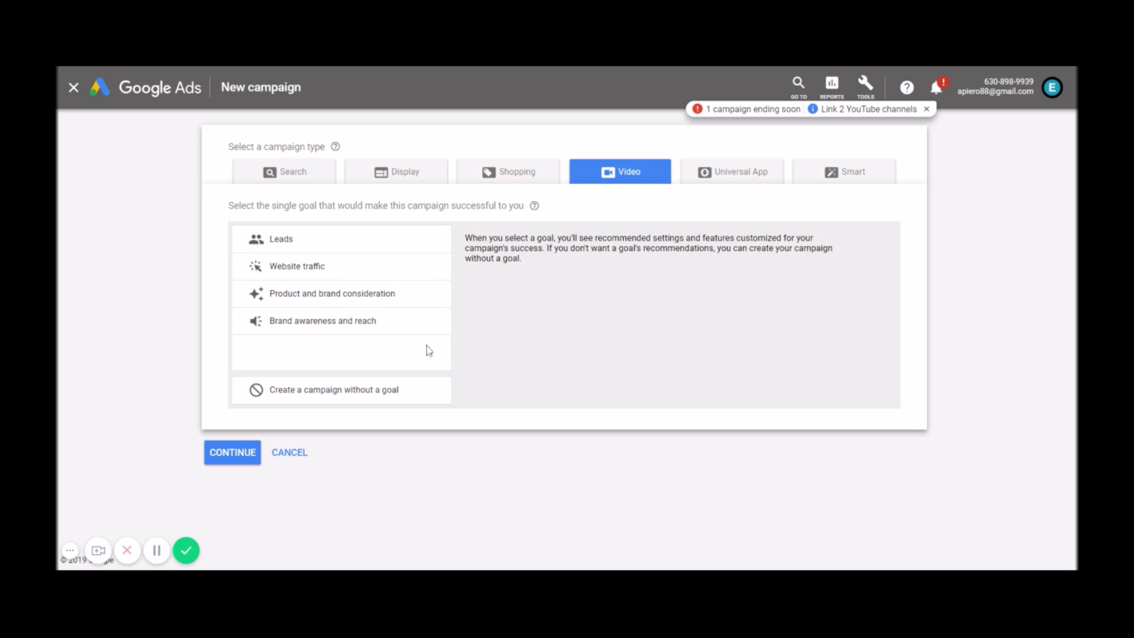
click(401, 388)
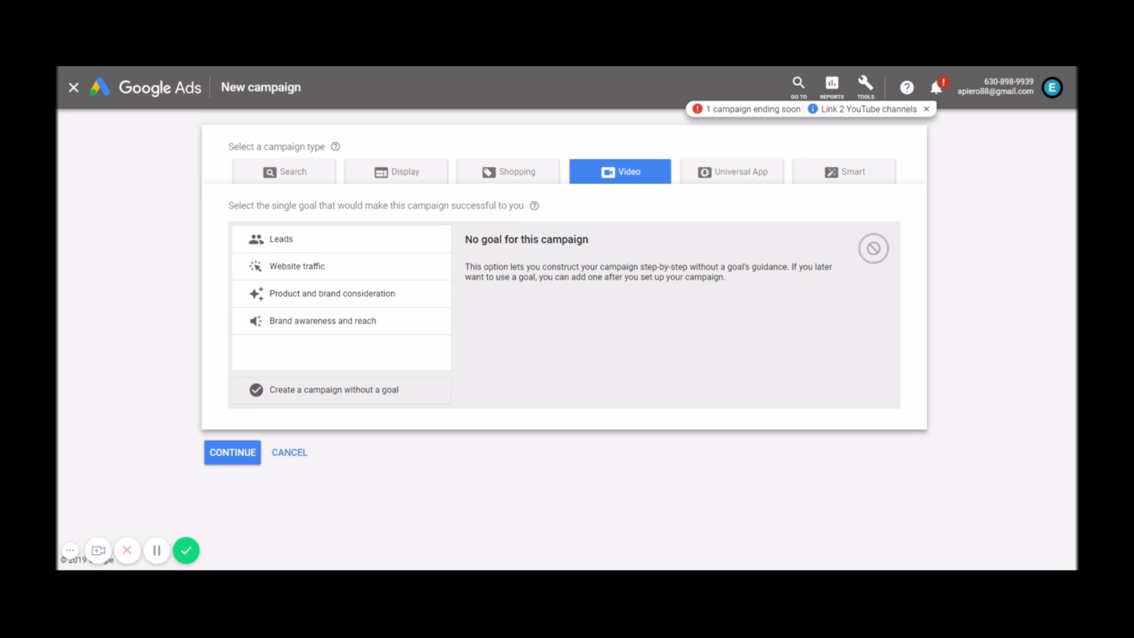
click(398, 390)
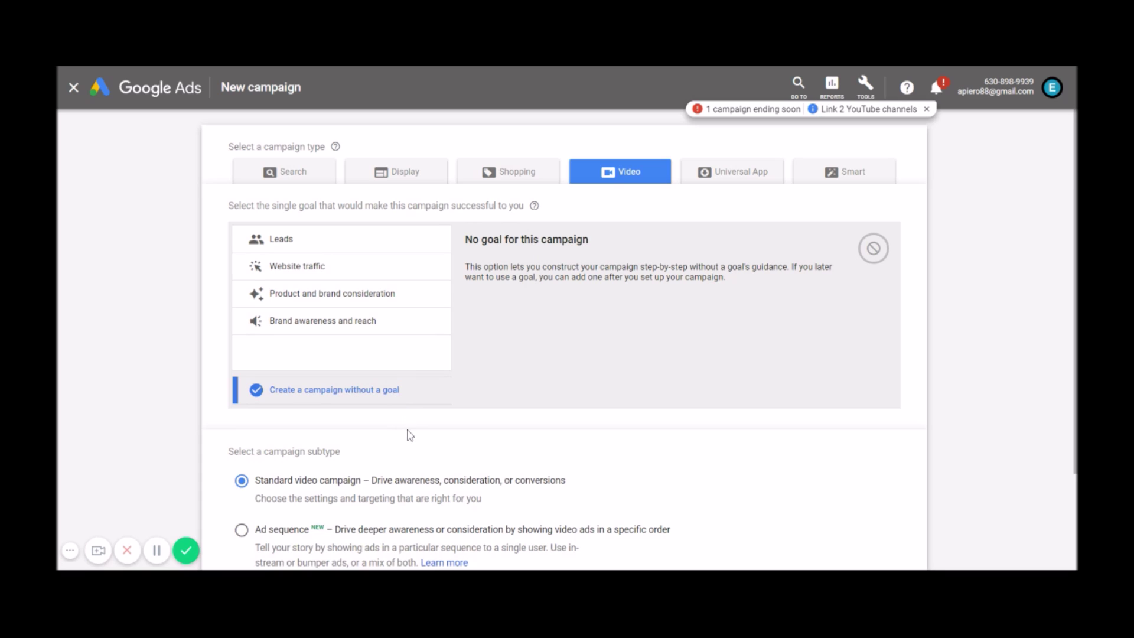
scroll(410, 435, down, 2)
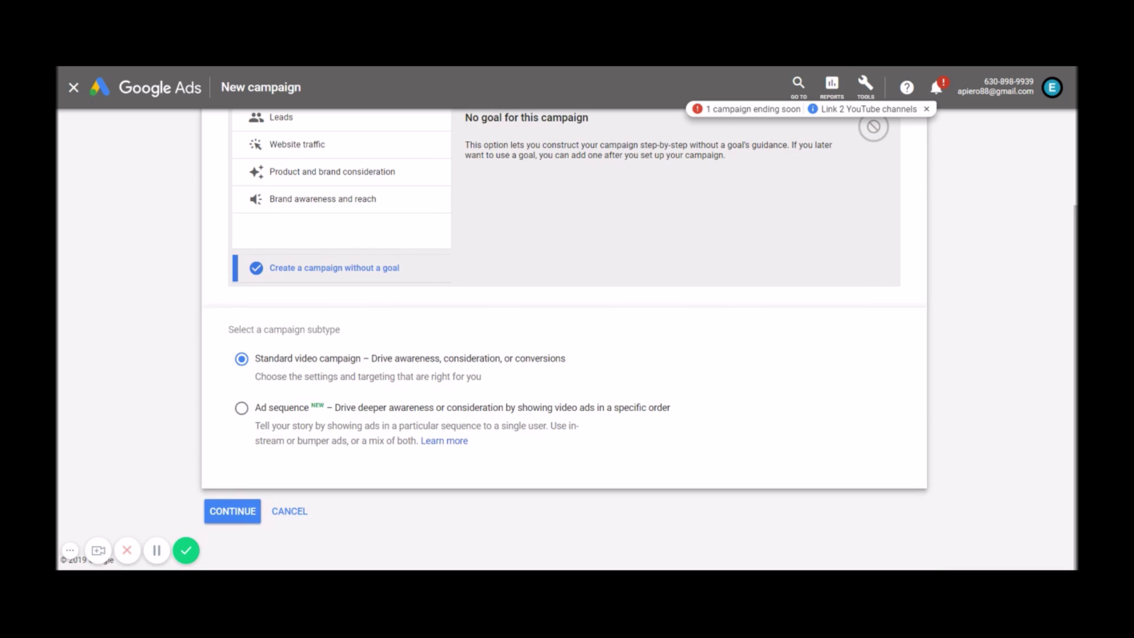
click(242, 523)
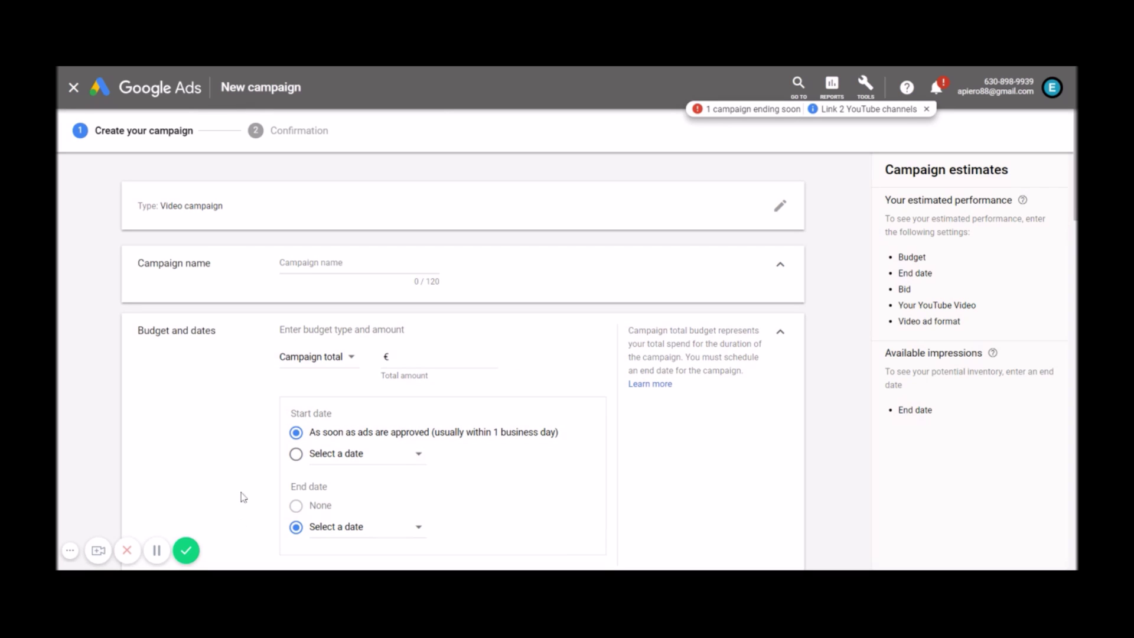
- Name the campaign "name ad"
scroll(463, 350, down, 2)
scroll(465, 349, down, 3)
scroll(465, 350, up, 5)
scroll(465, 350, down, 7)
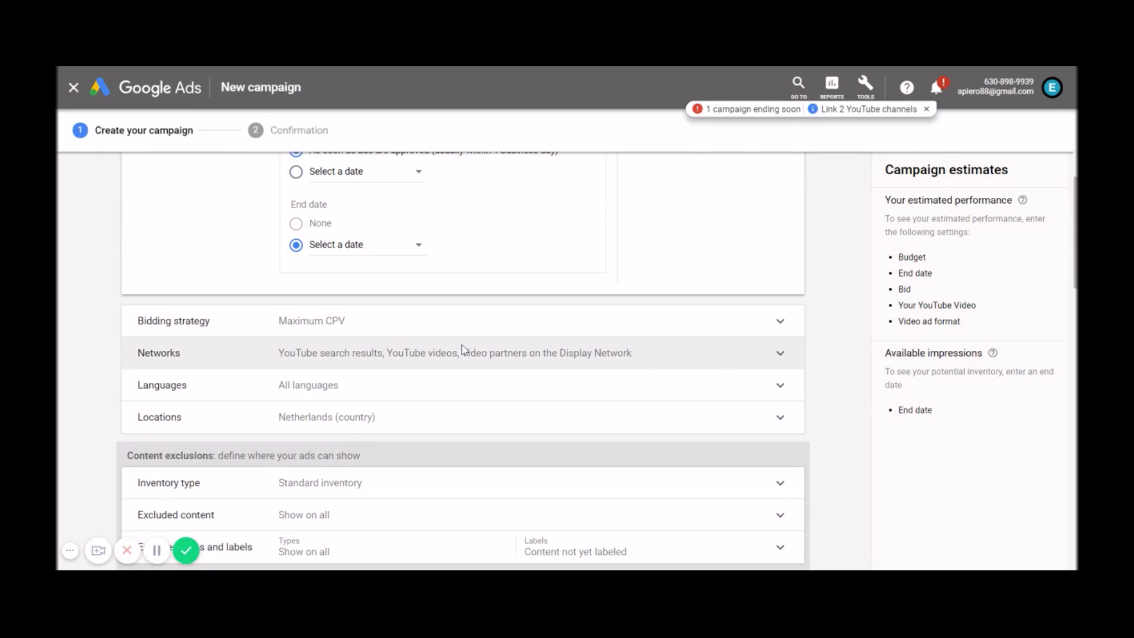
scroll(463, 352, up, 6)
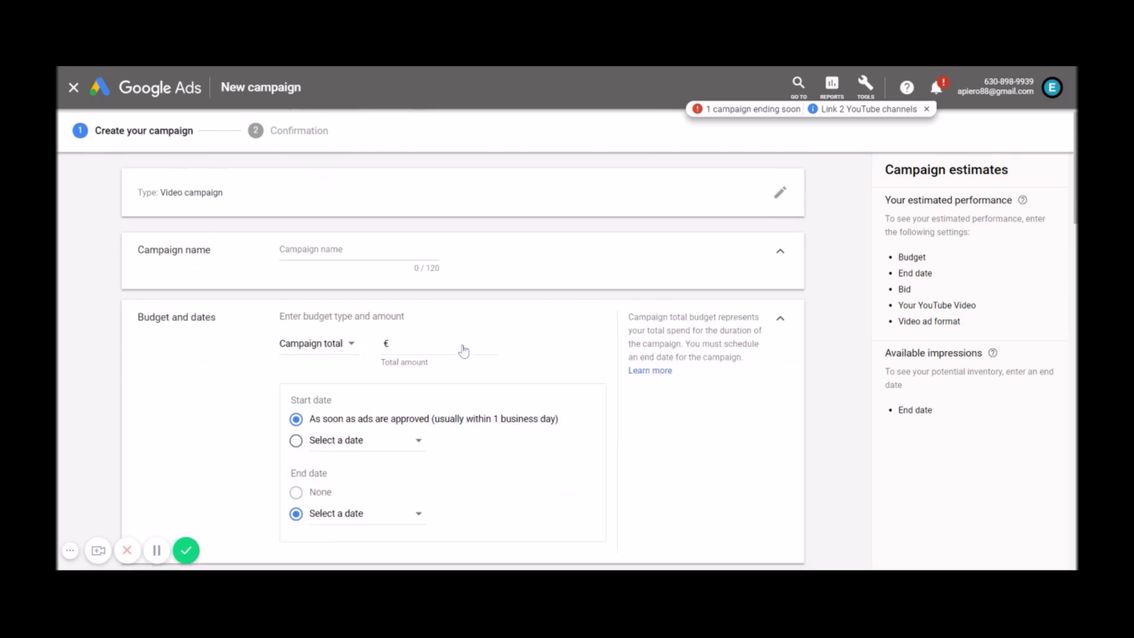
click(343, 263)
text(name ad)
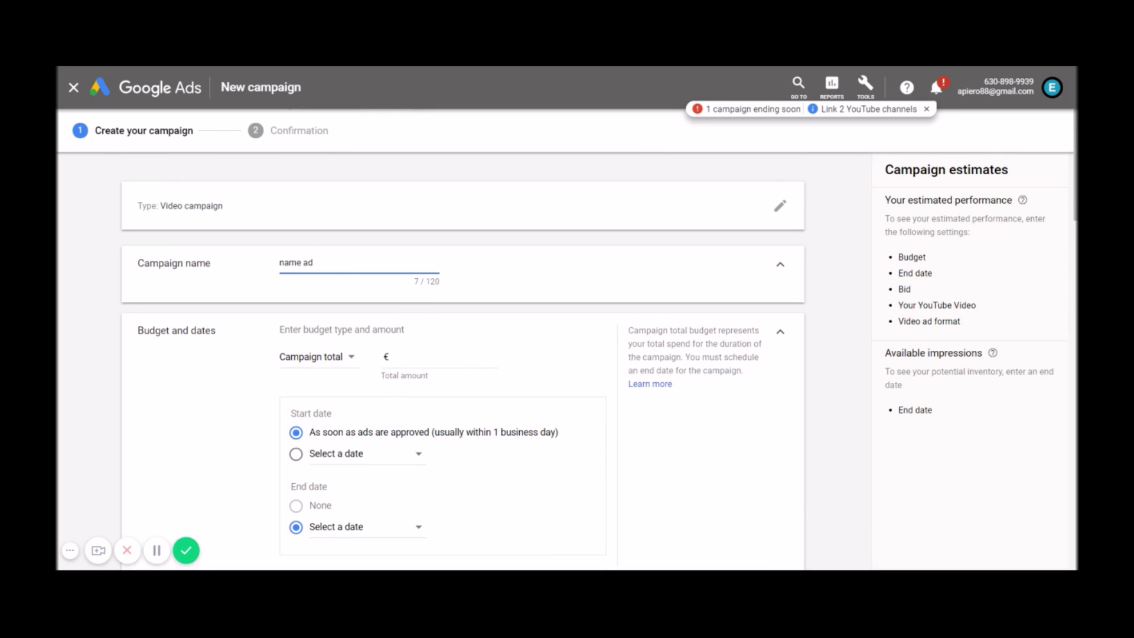
- Review the campaign's language targeting options without changing them
scroll(464, 355, down, 7)
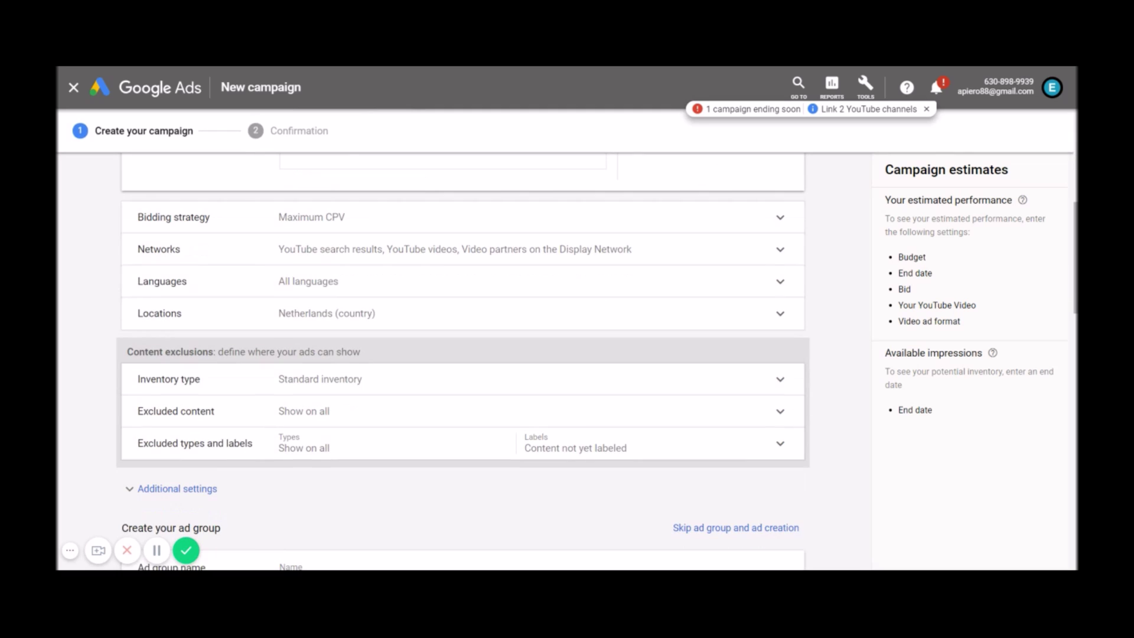
scroll(403, 276, up, 3)
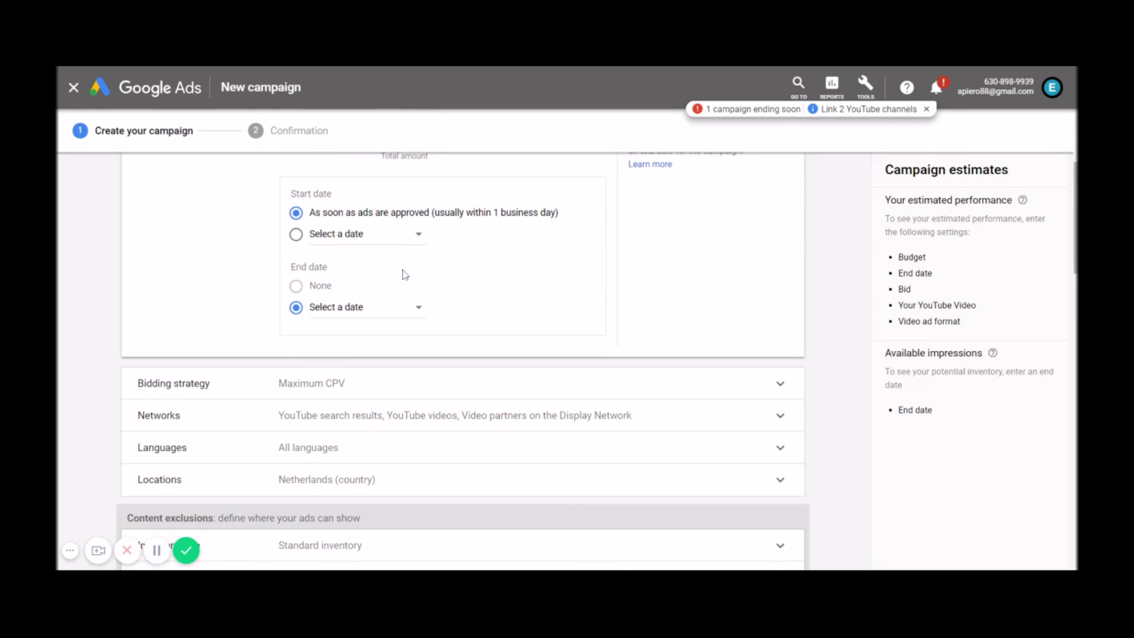
scroll(401, 273, down, 1)
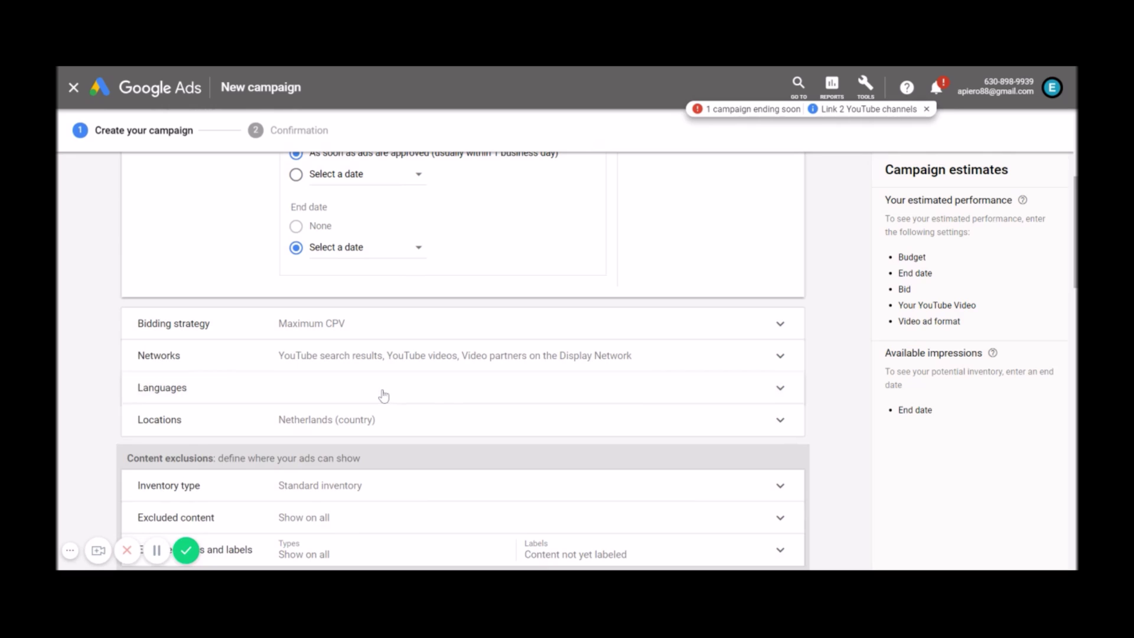
click(384, 396)
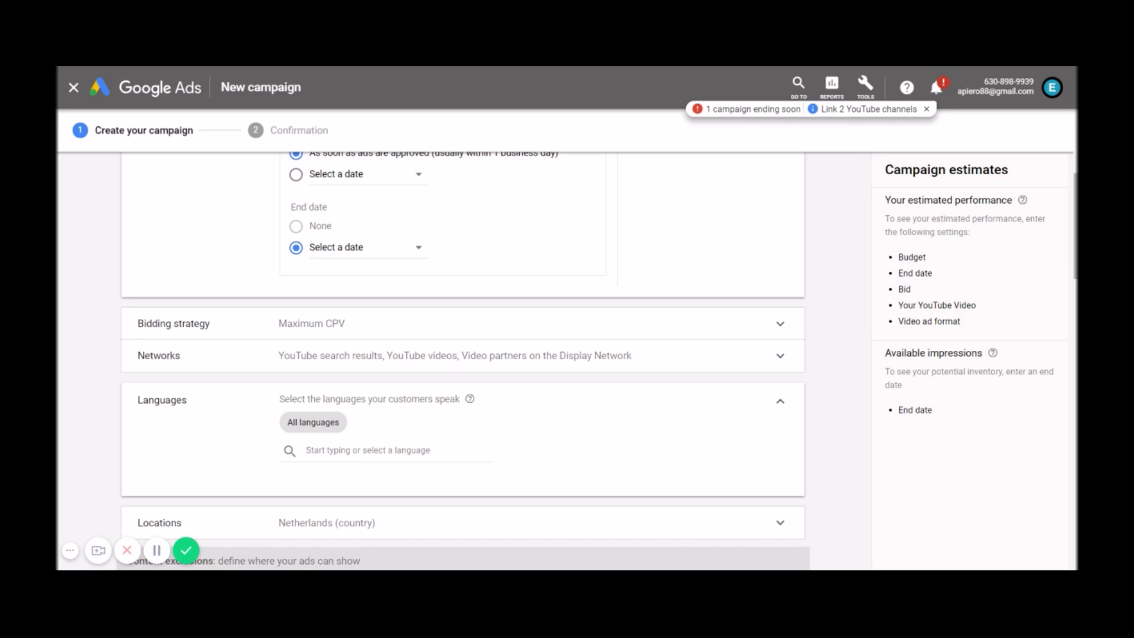
click(780, 403)
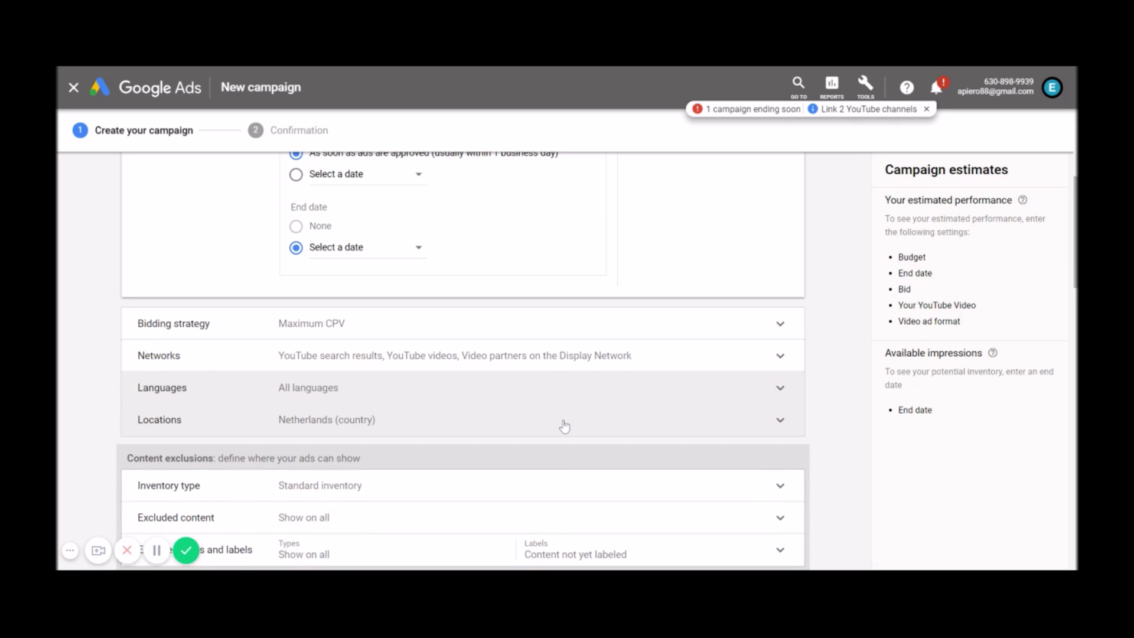
click(610, 394)
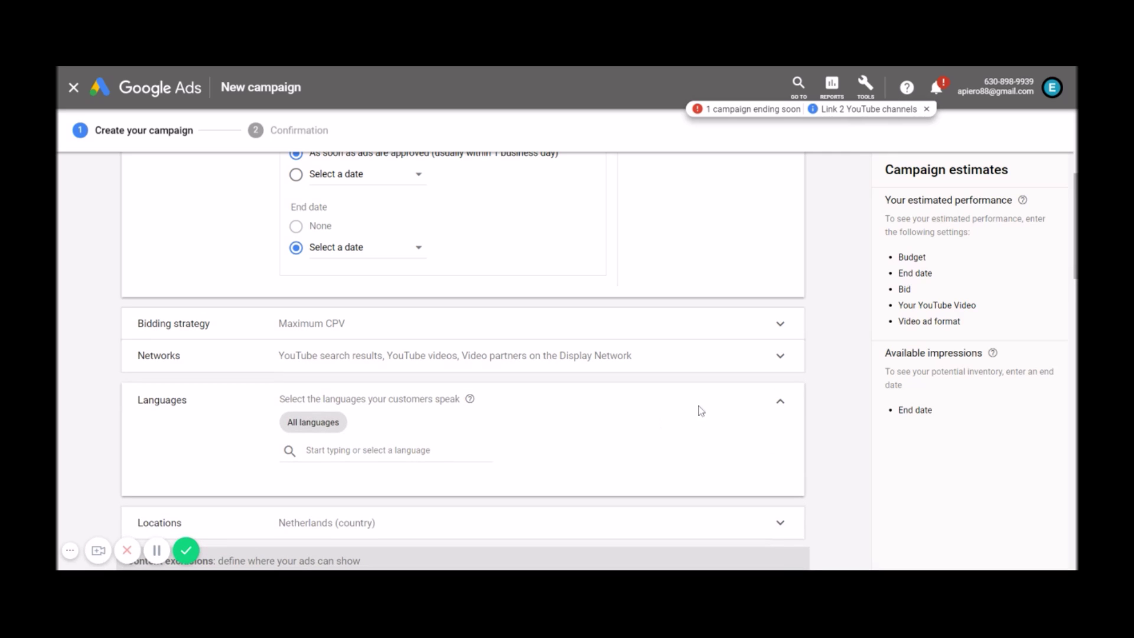
click(778, 411)
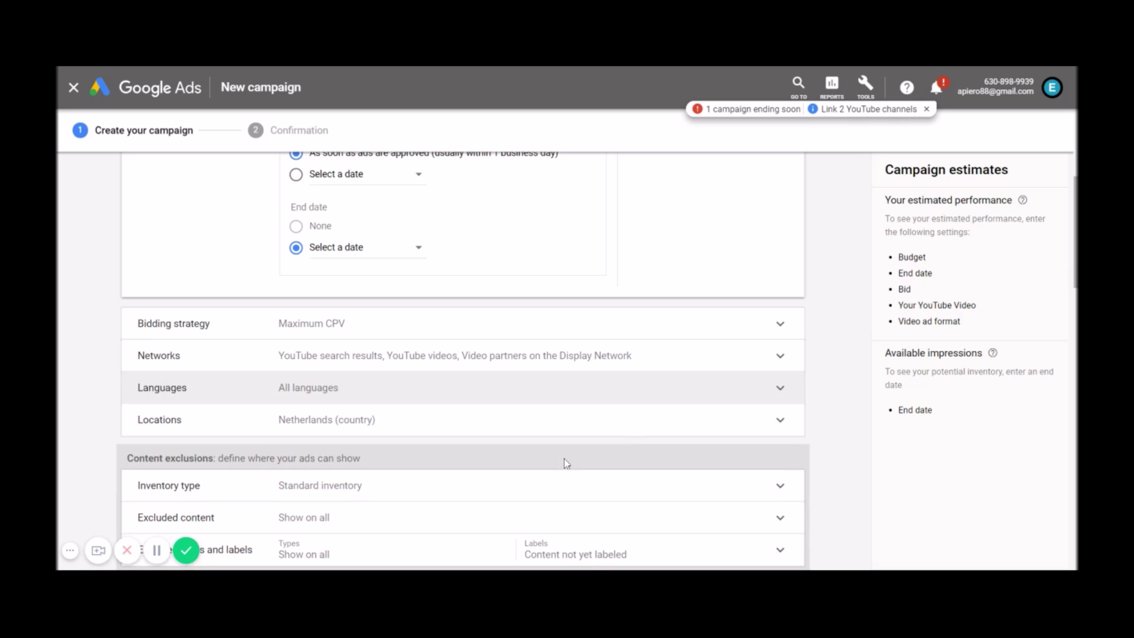
- Set the campaign's location targeting to all countries and territories
click(564, 438)
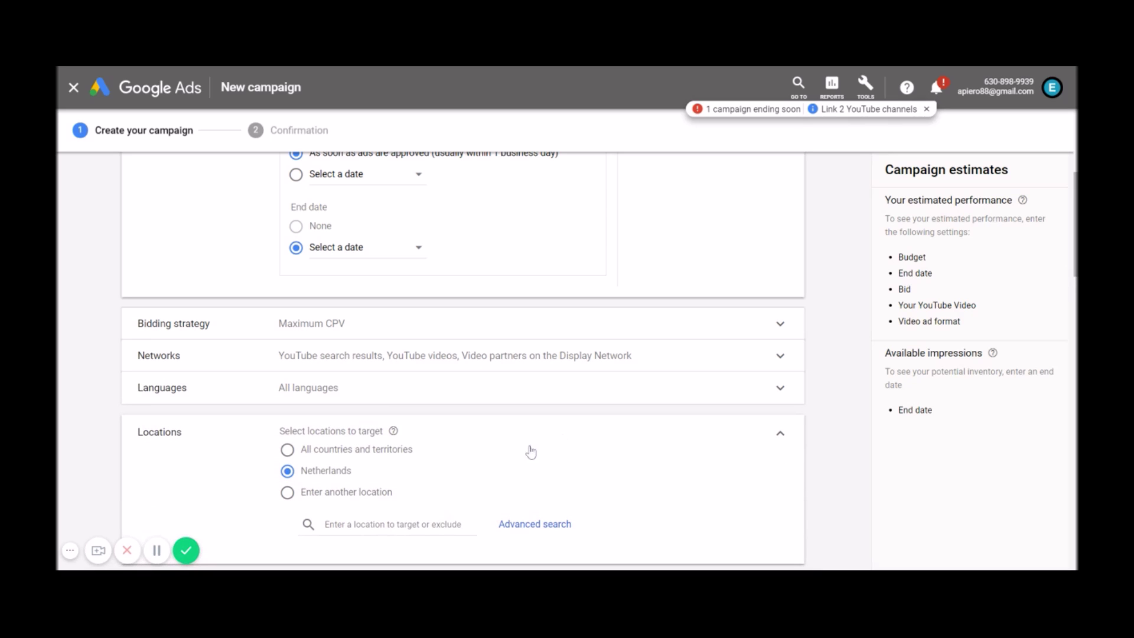
click(294, 459)
scroll(459, 458, down, 4)
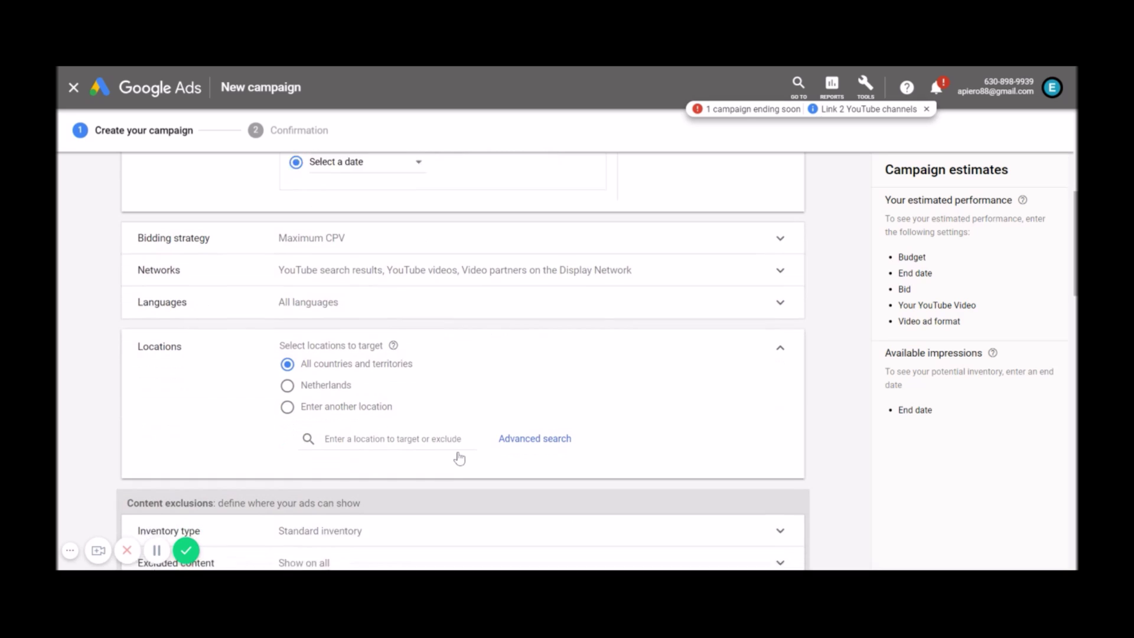
- Name the ad group "name ad"
scroll(459, 458, down, 4)
click(360, 353)
text(name ad)
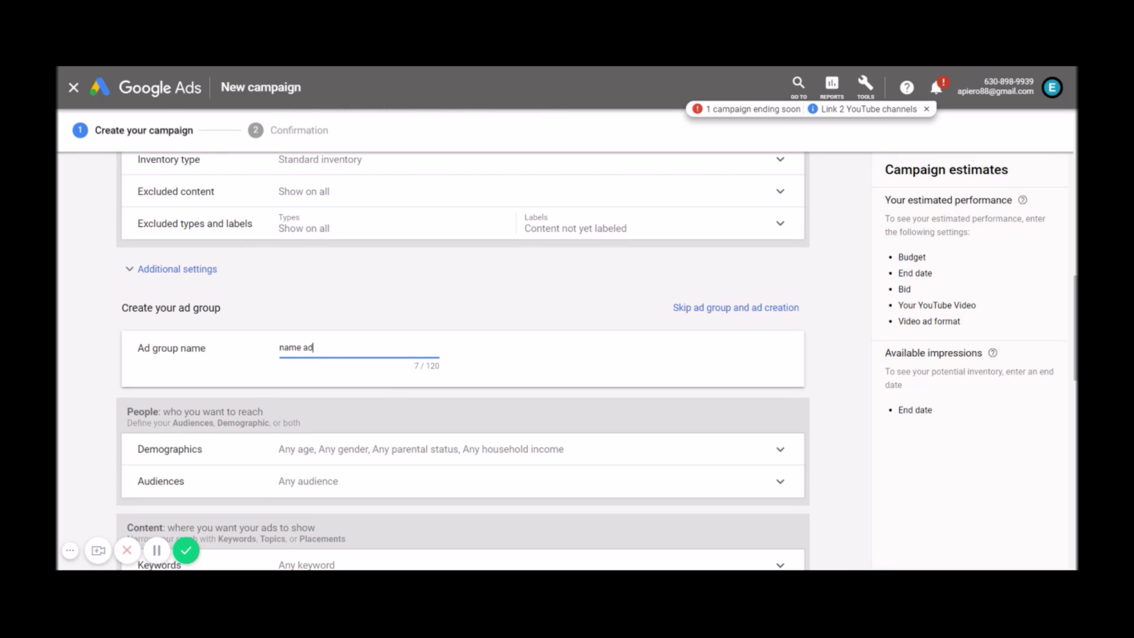
- Set the campaign total budget to €33
scroll(368, 353, up, 10)
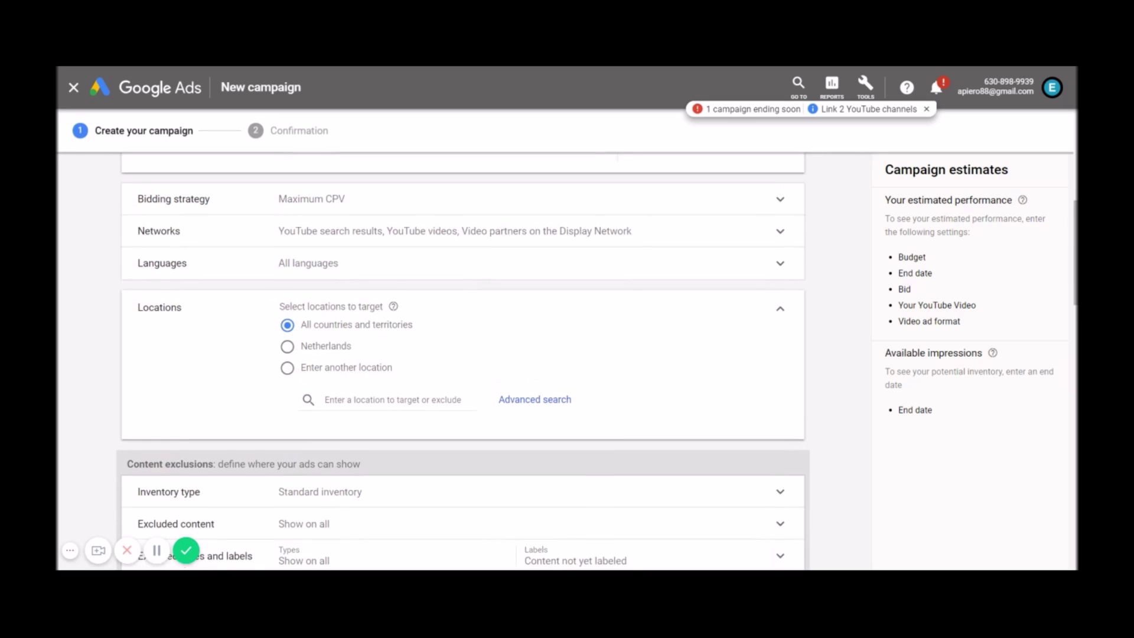
scroll(367, 353, up, 3)
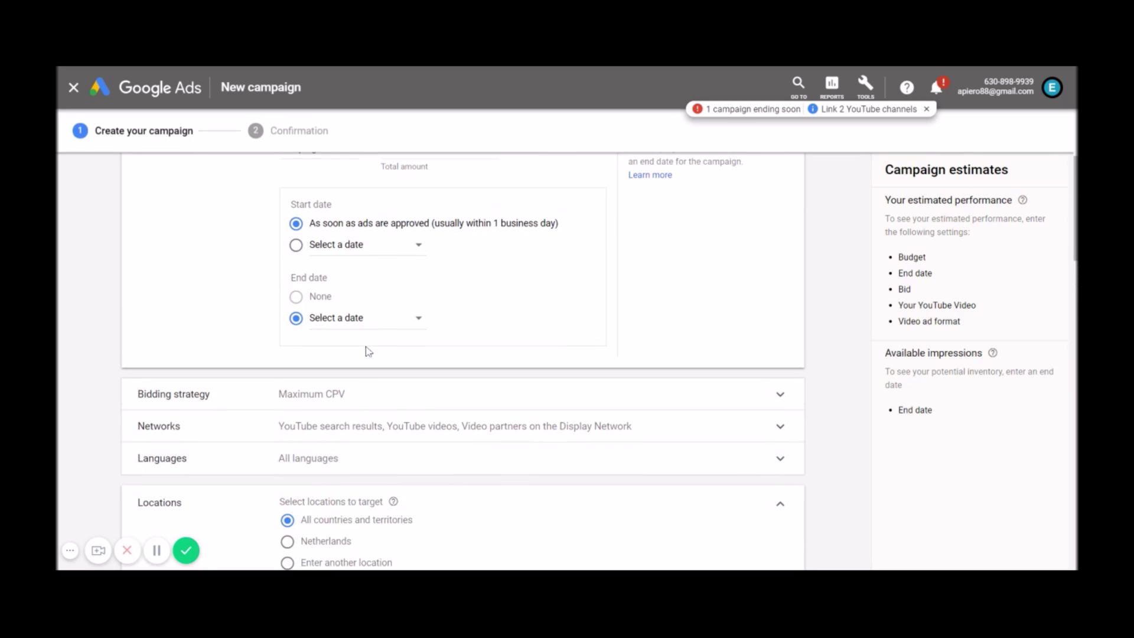
scroll(368, 352, up, 3)
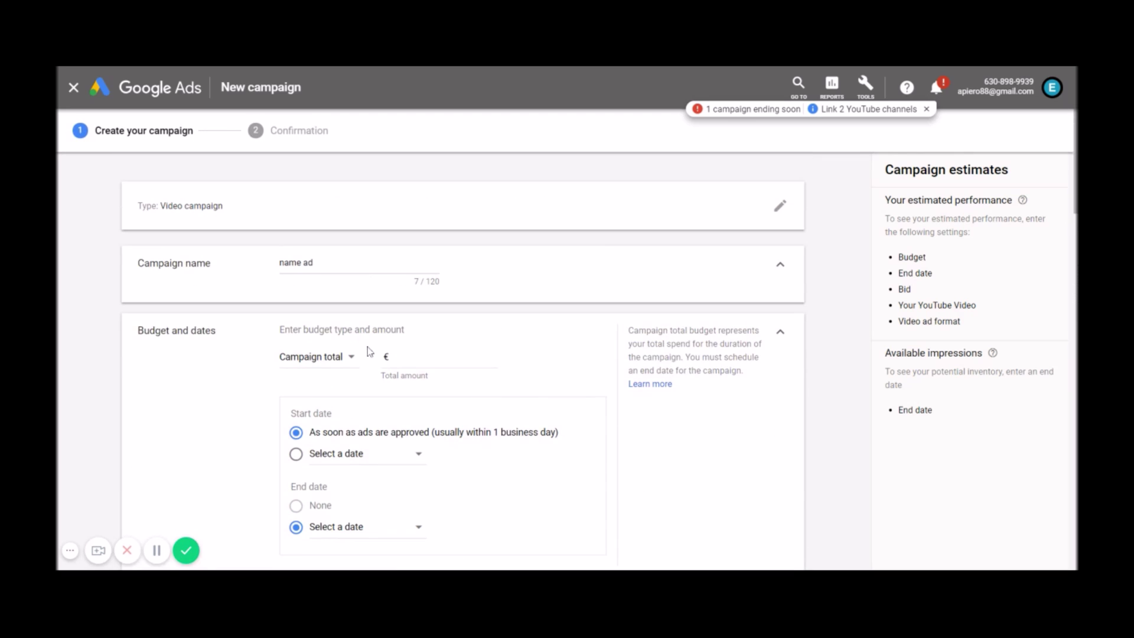
click(434, 363)
text(33)
click(602, 335)
- Set the campaign's end date to Jan 23, 2019
scroll(458, 455, down, 1)
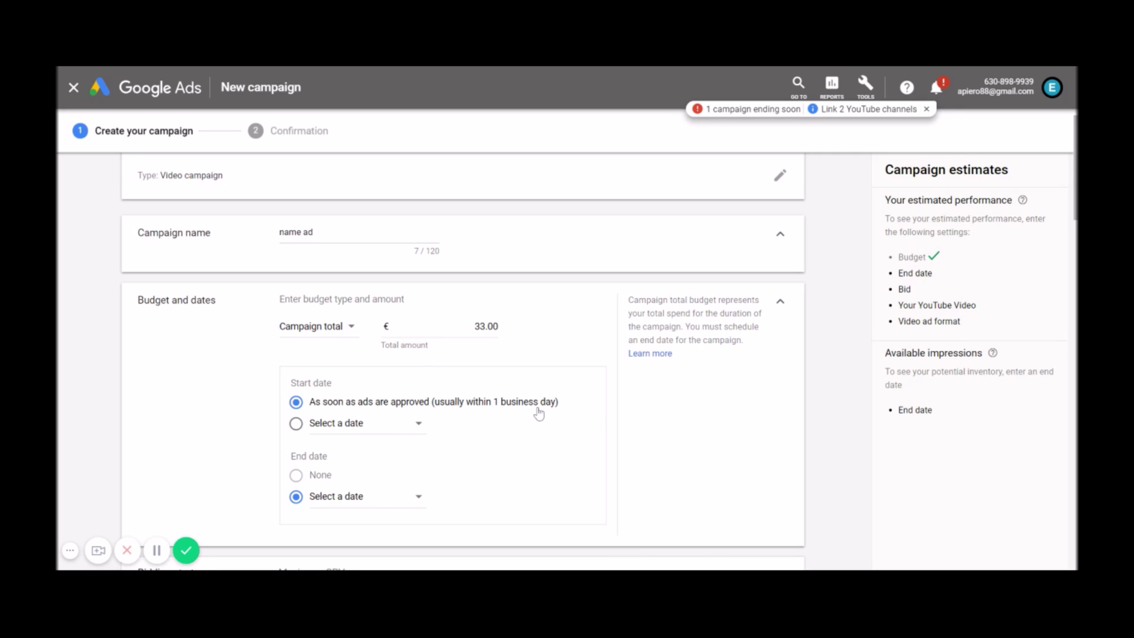
scroll(539, 414, down, 1)
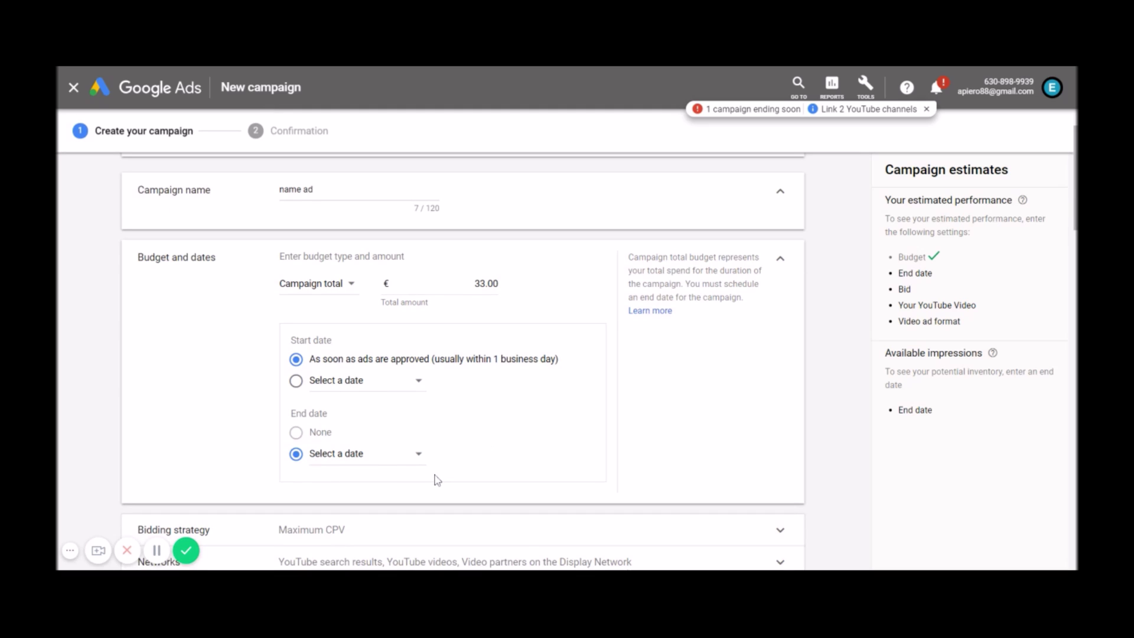
click(406, 466)
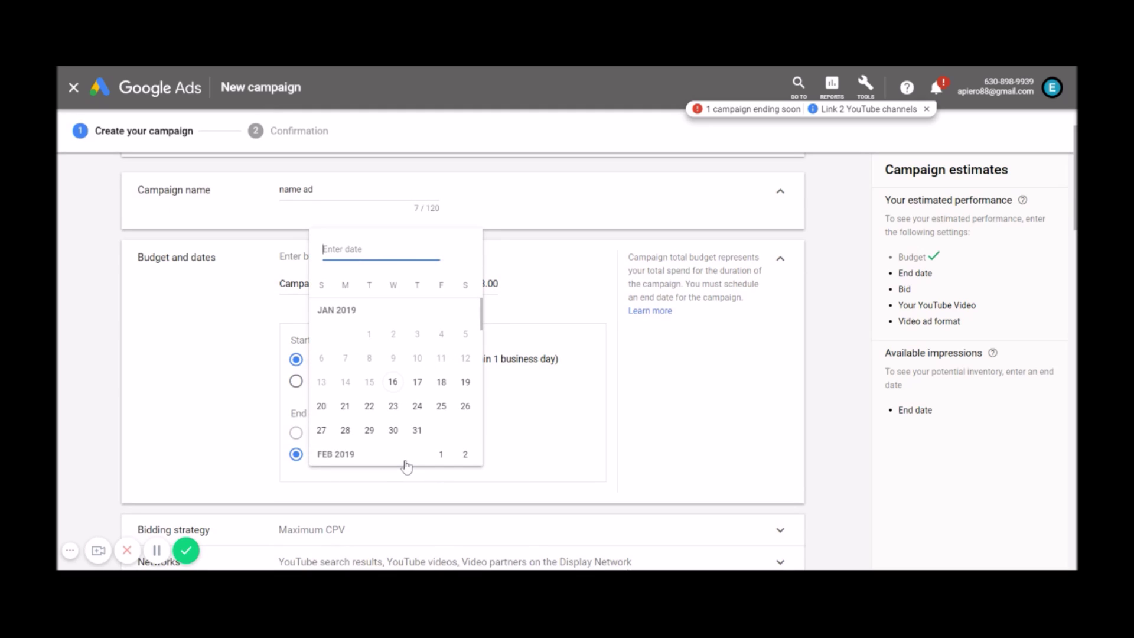
click(384, 415)
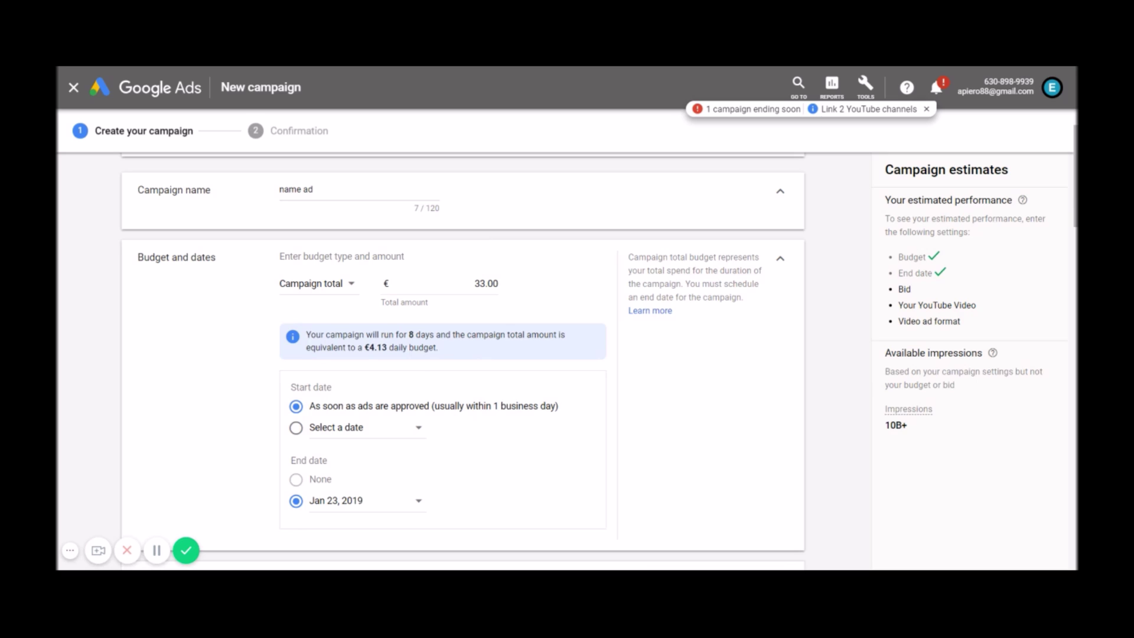
- Examine the ad group's demographic targeting options for gender, age, parental status and household income
scroll(476, 425, down, 1)
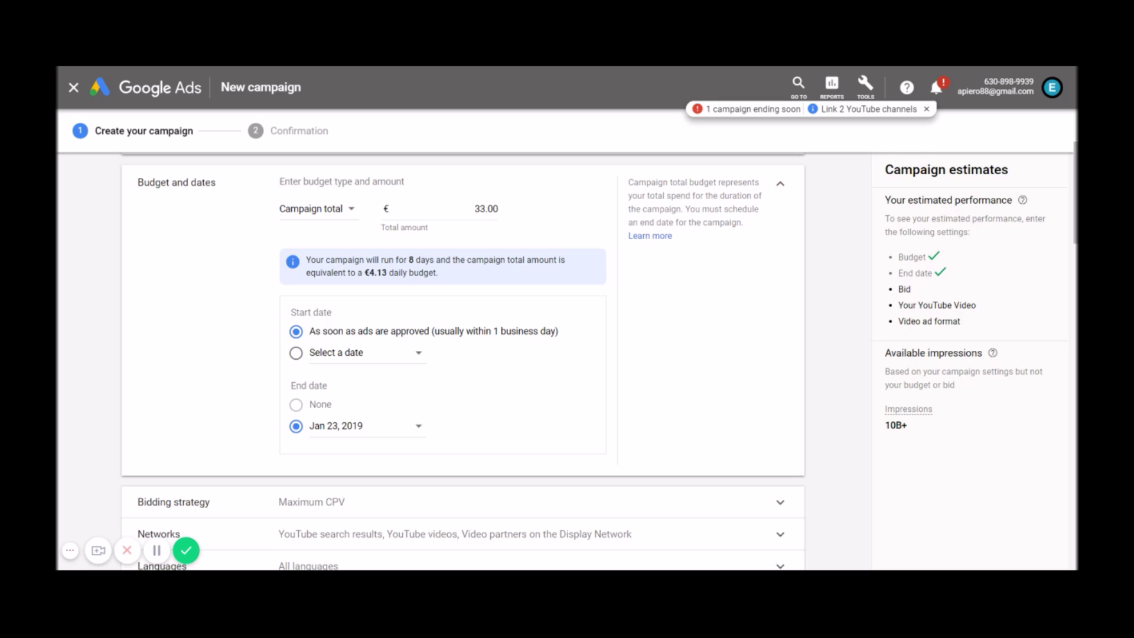
scroll(547, 384, down, 6)
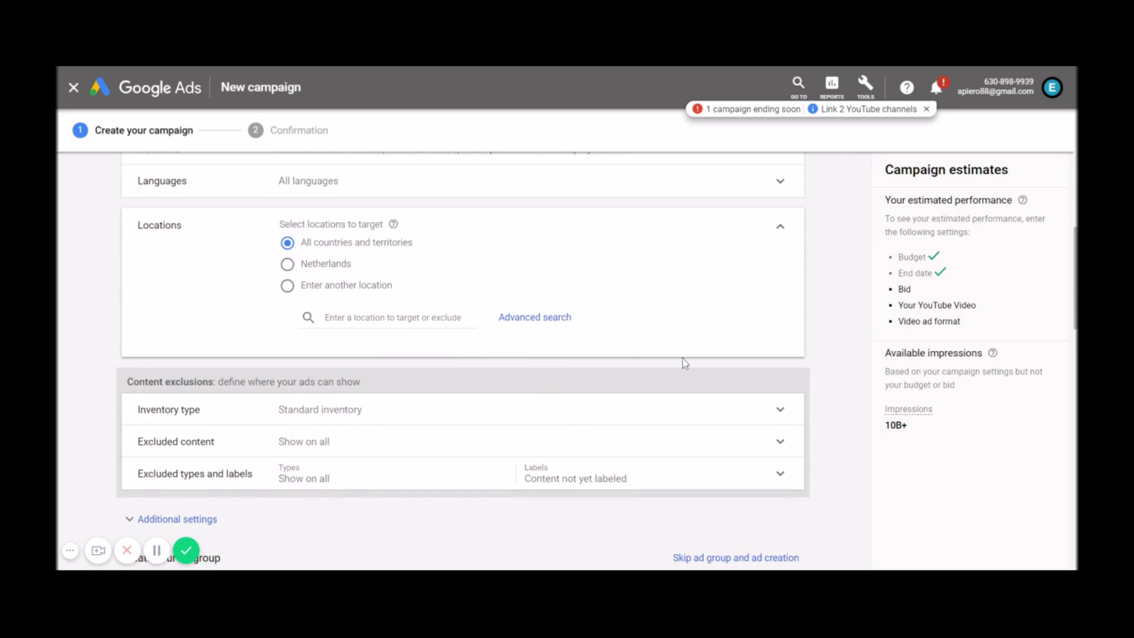
scroll(848, 462, down, 1)
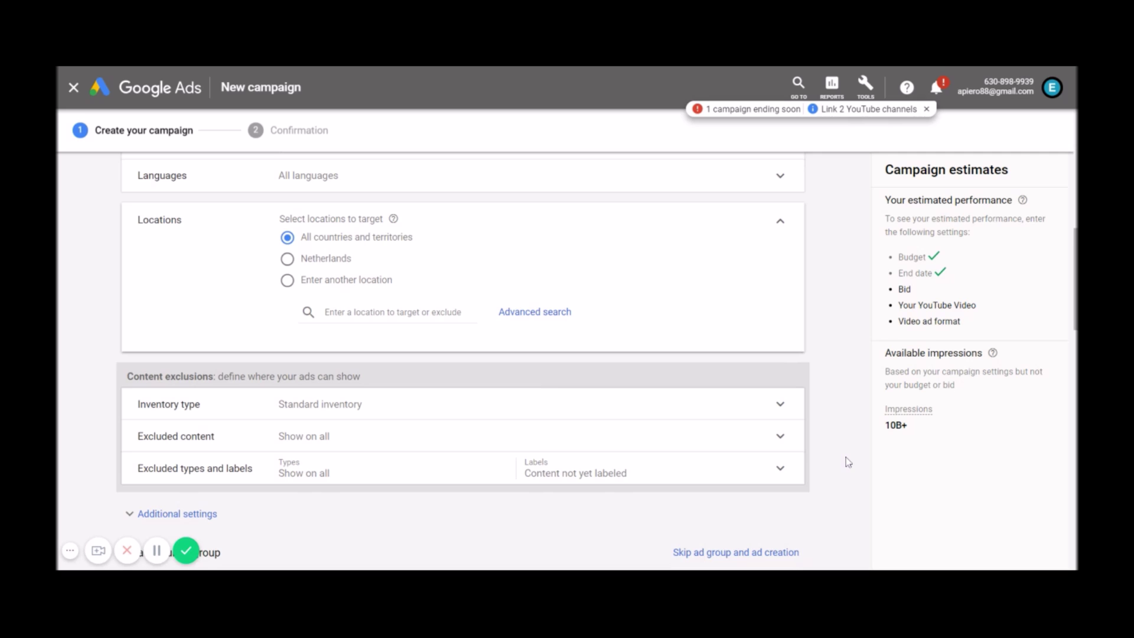
scroll(848, 462, down, 3)
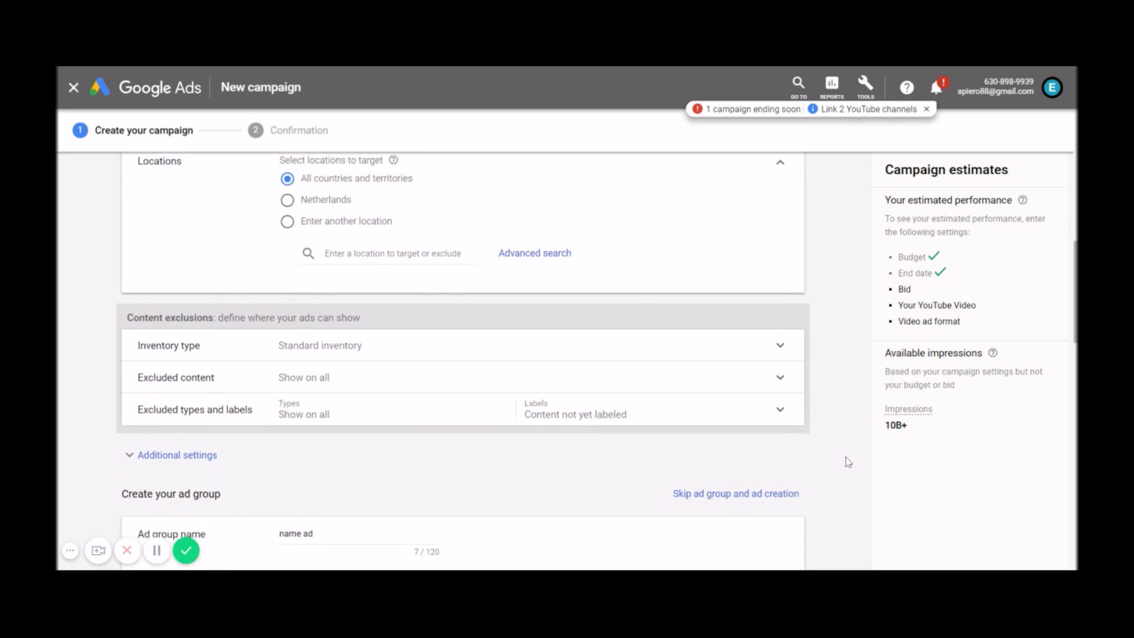
scroll(846, 458, down, 6)
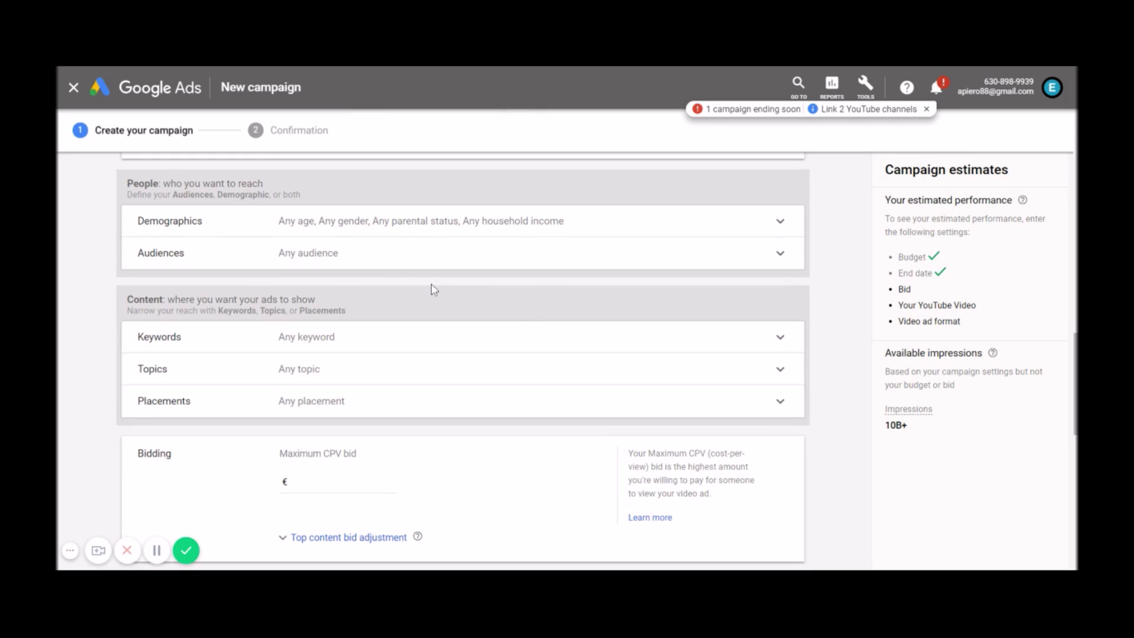
click(605, 231)
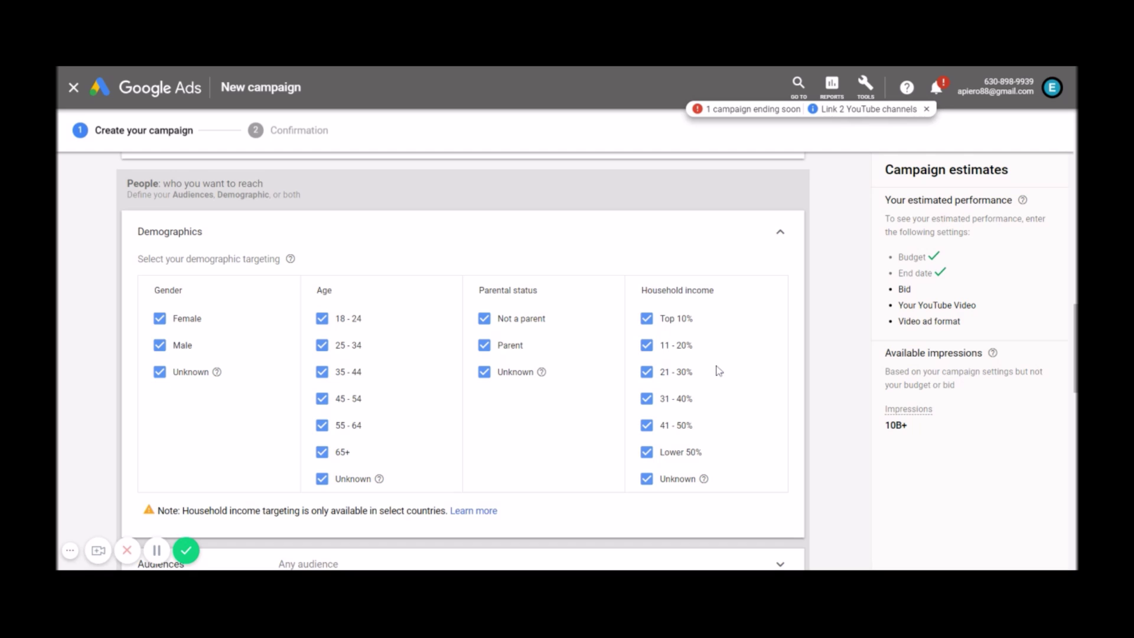
click(788, 248)
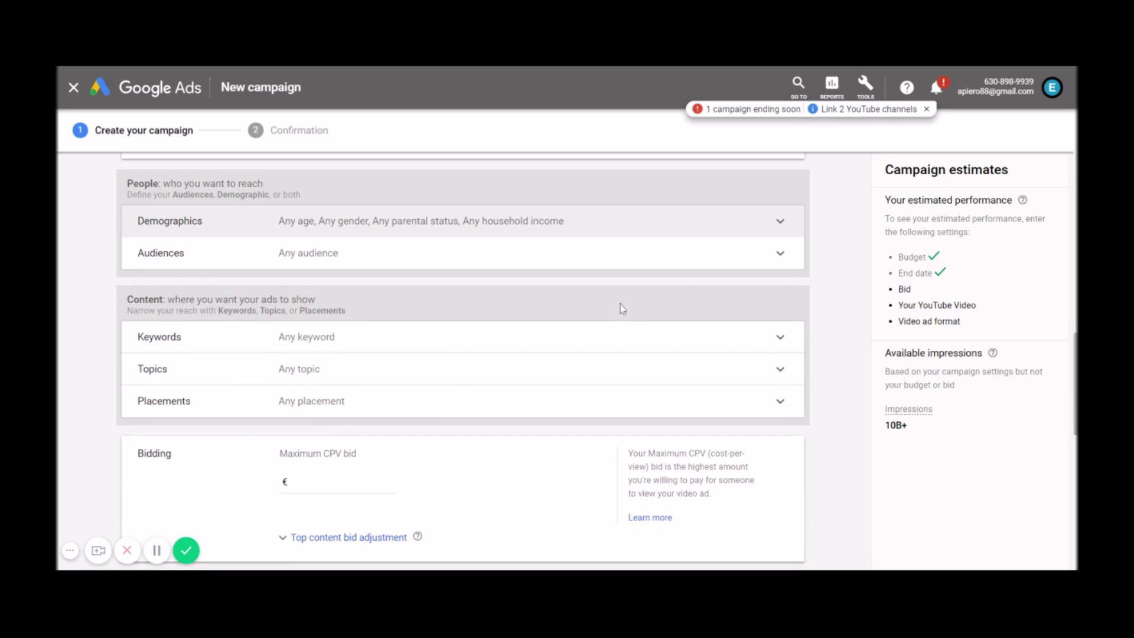
- Examine the ad group's audience targeting categories, such as detailed demographics, affinity, in-market and remarketing
click(572, 260)
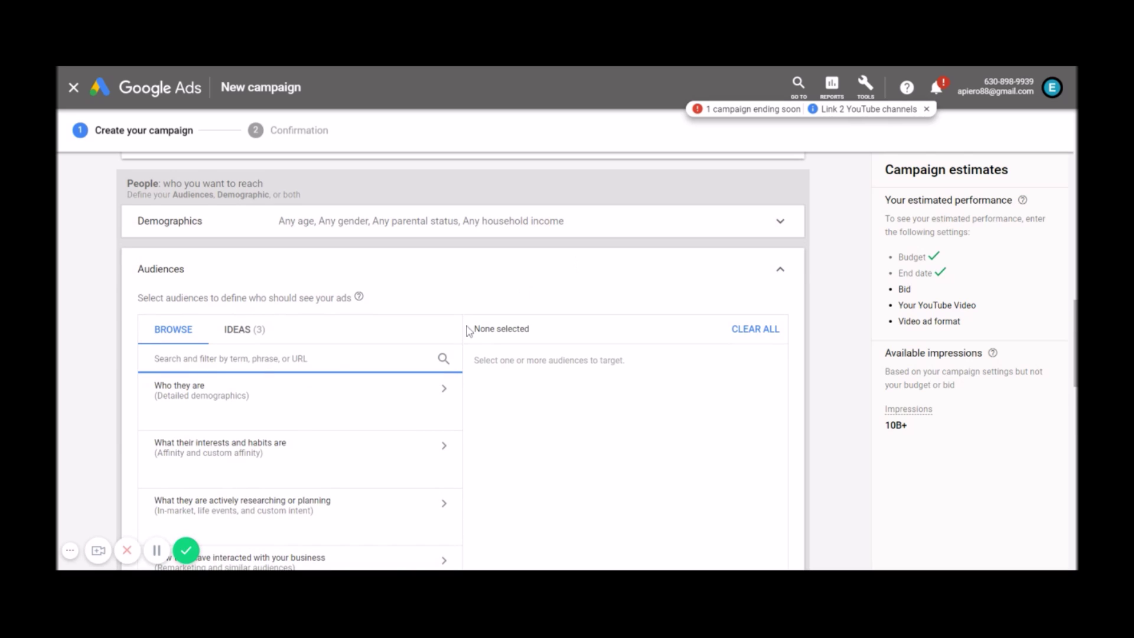
scroll(406, 307, down, 3)
scroll(408, 310, up, 2)
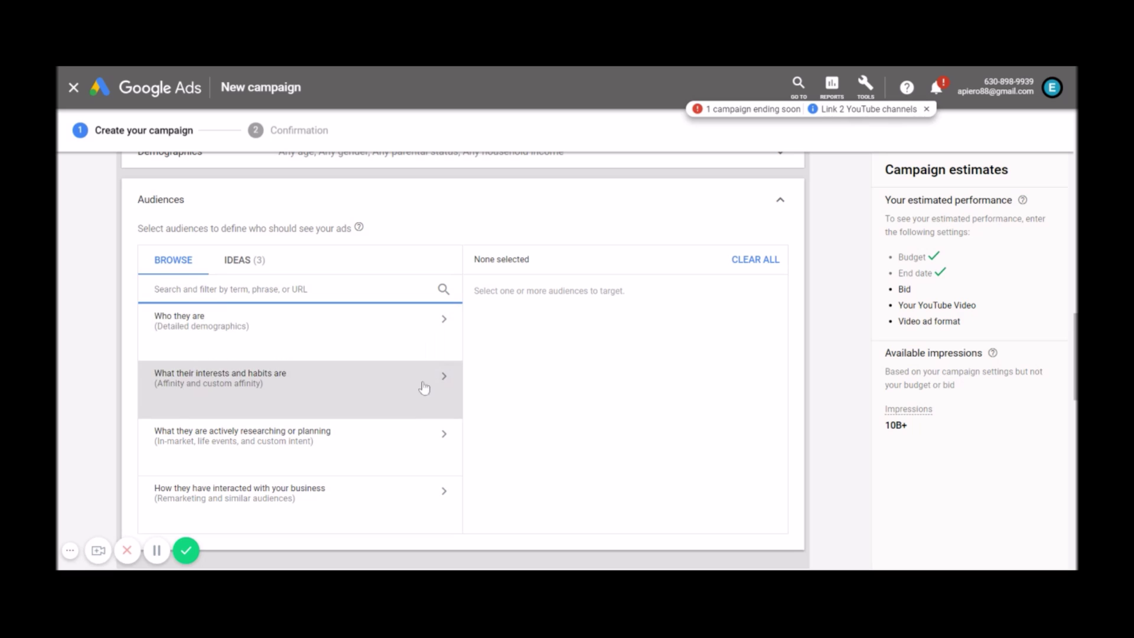
click(782, 207)
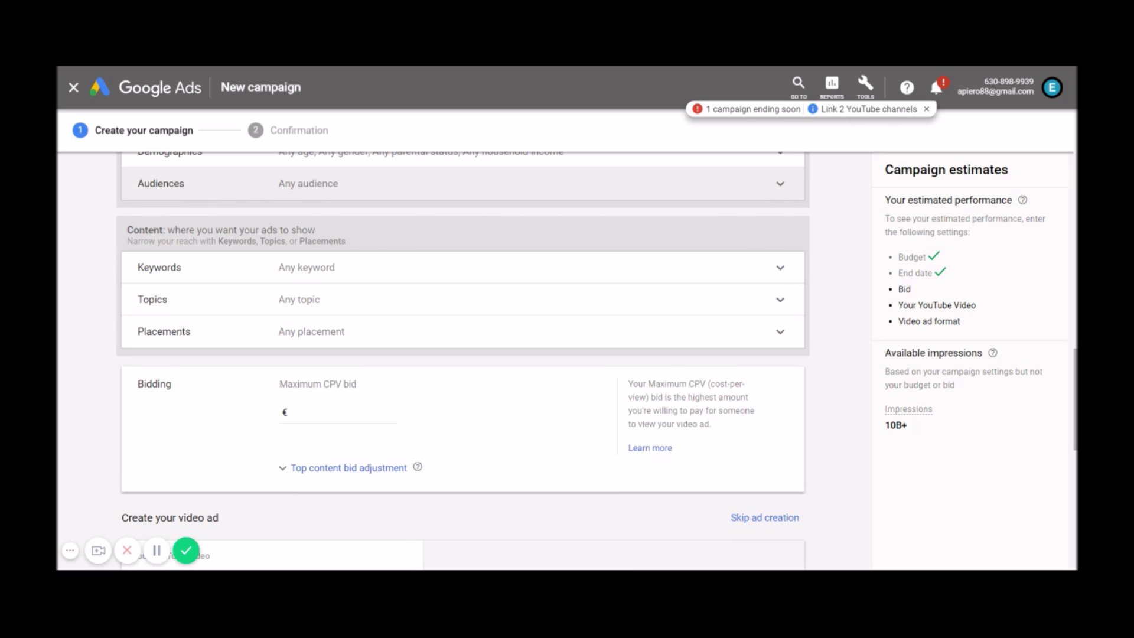
- Get keyword ideas for the product or service "music" and look through the suggestions
click(761, 264)
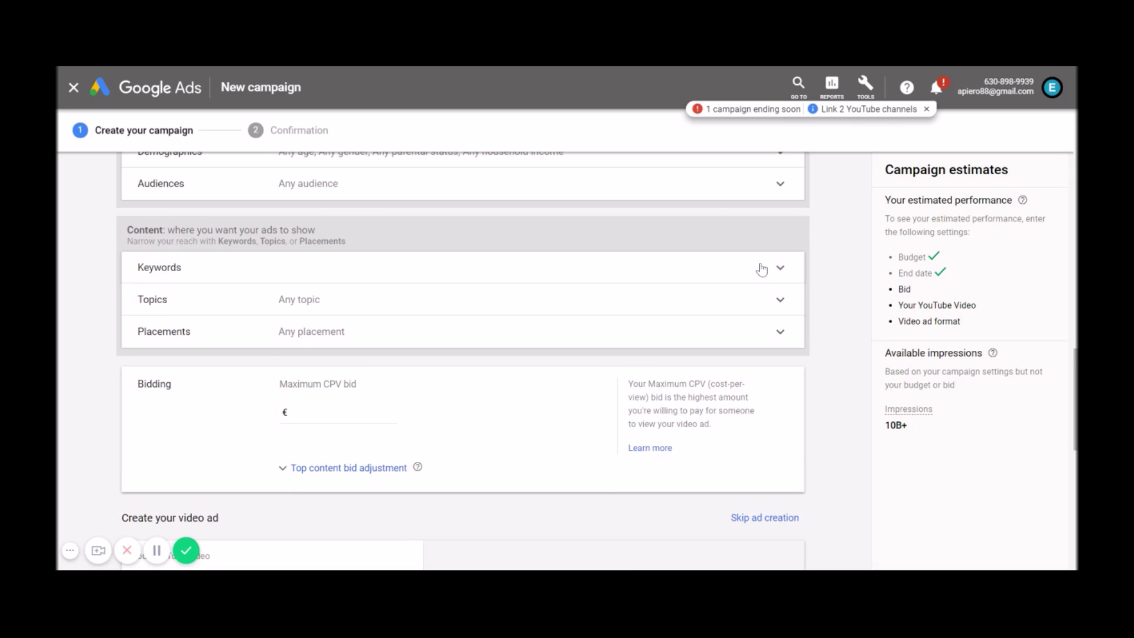
scroll(598, 331, down, 1)
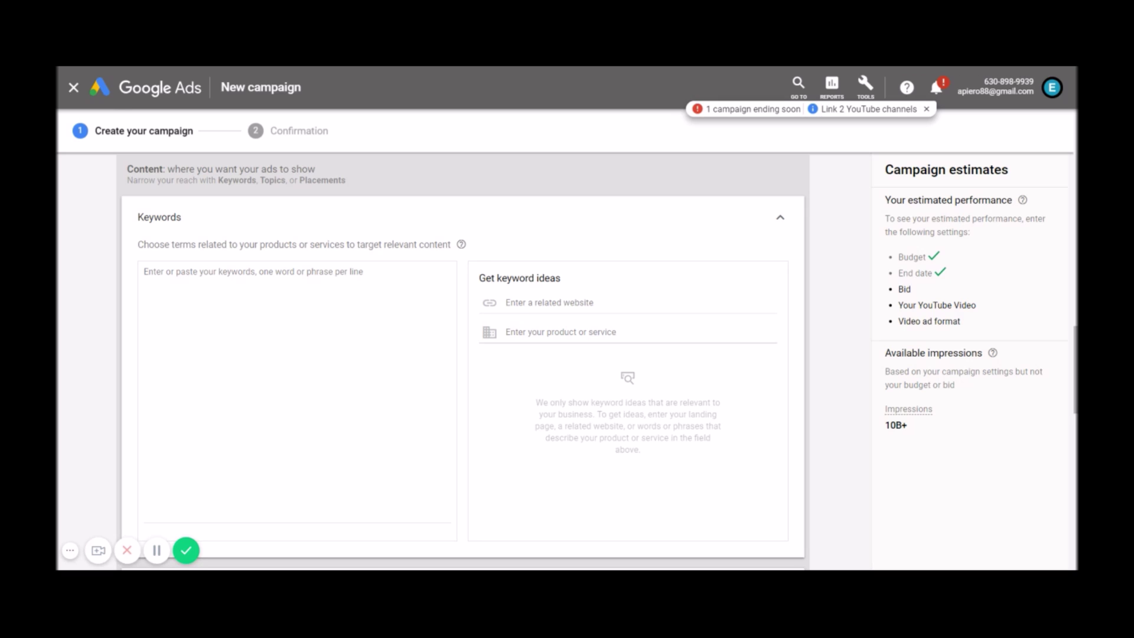
click(561, 332)
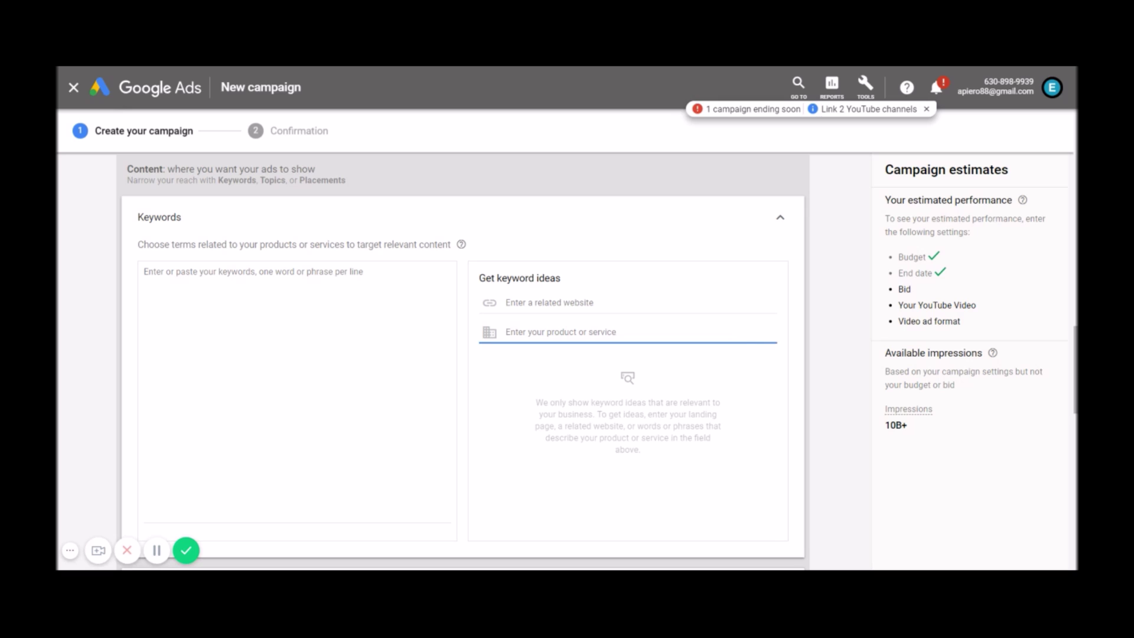
text(music)
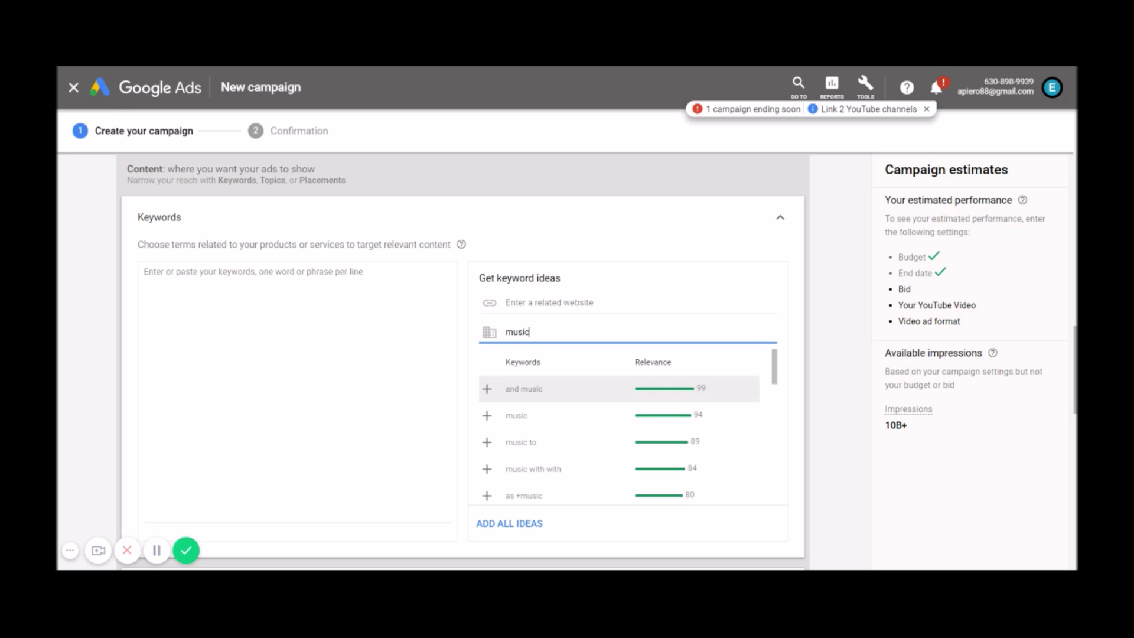
scroll(571, 393, down, 5)
scroll(571, 393, down, 2)
scroll(570, 392, down, 2)
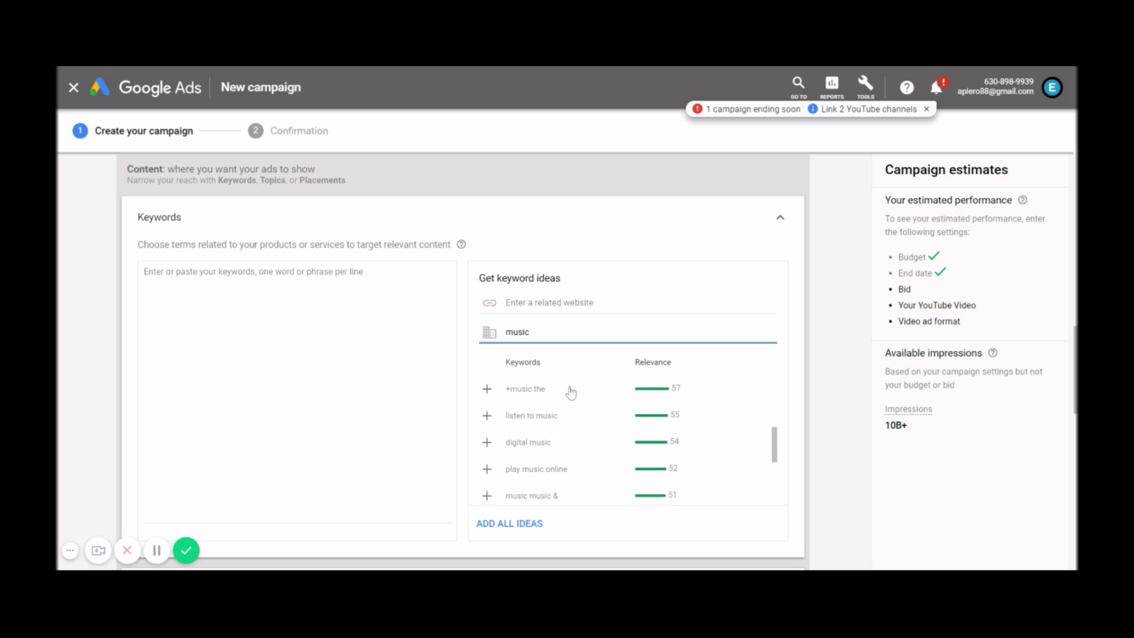
scroll(570, 392, down, 5)
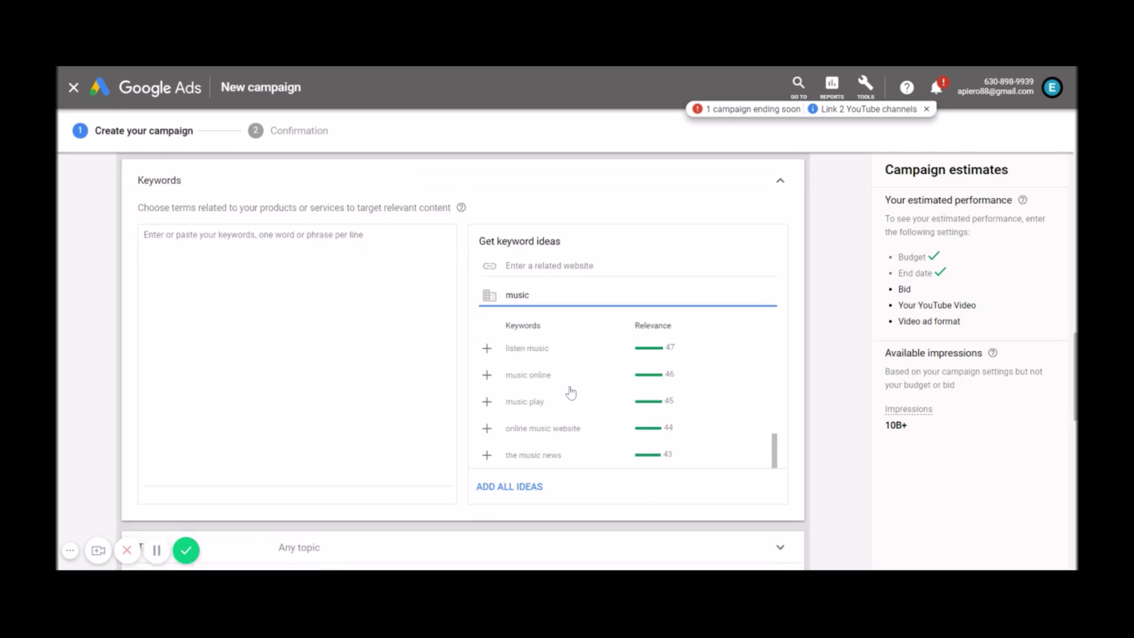
- Add all suggested "music" keyword ideas to the ad group's keyword list
click(537, 437)
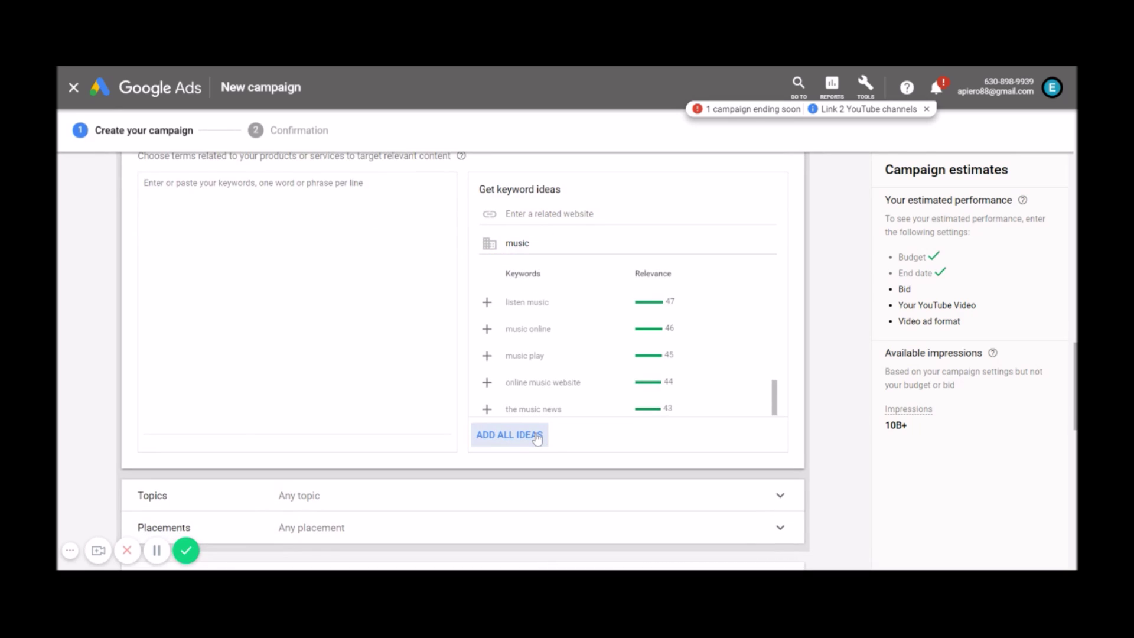
click(537, 436)
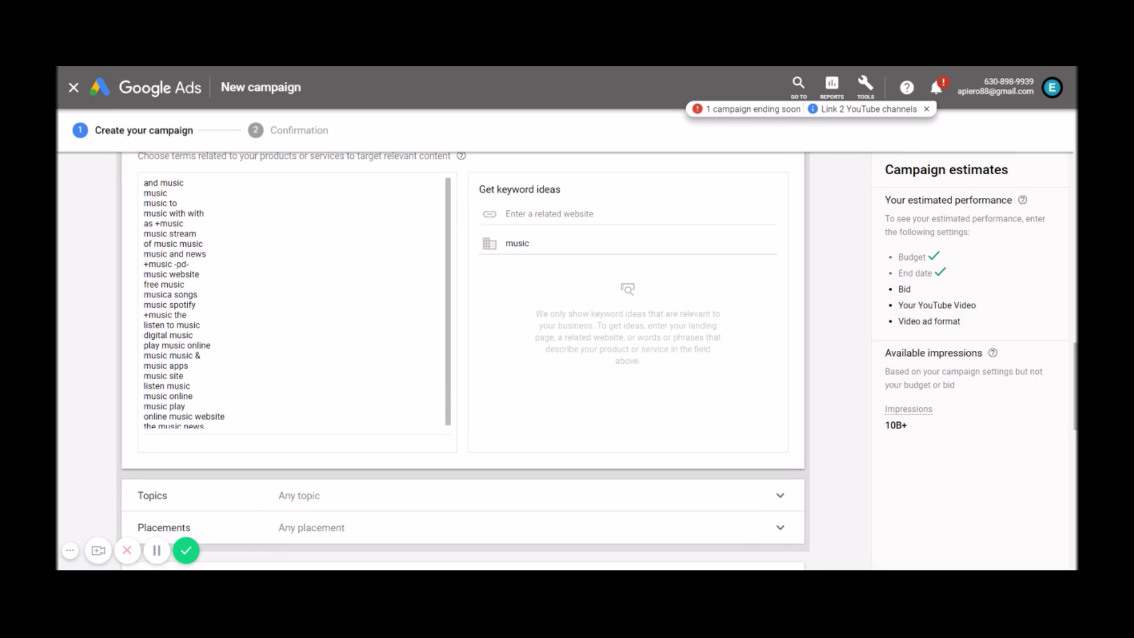
scroll(460, 354, up, 1)
scroll(463, 360, up, 1)
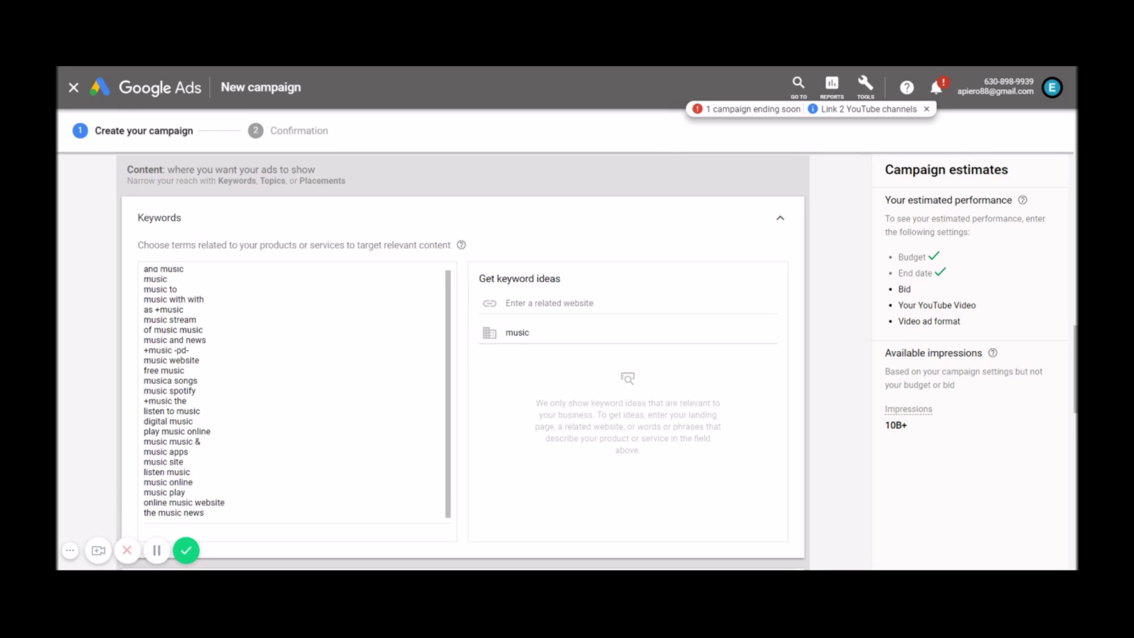
scroll(461, 354, down, 2)
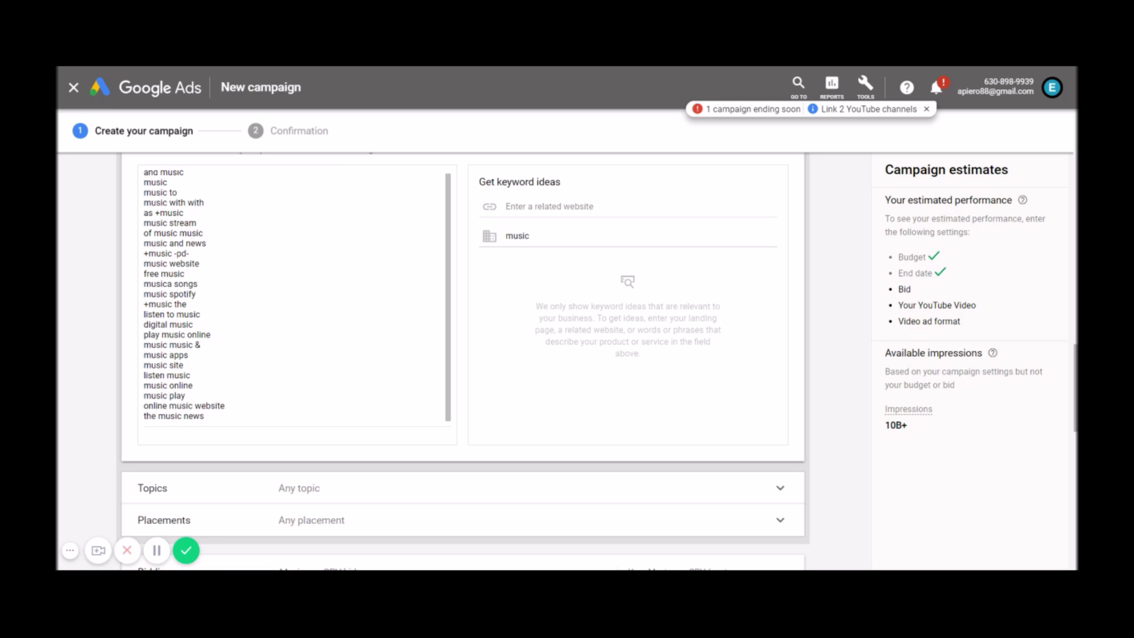
scroll(297, 304, up, 1)
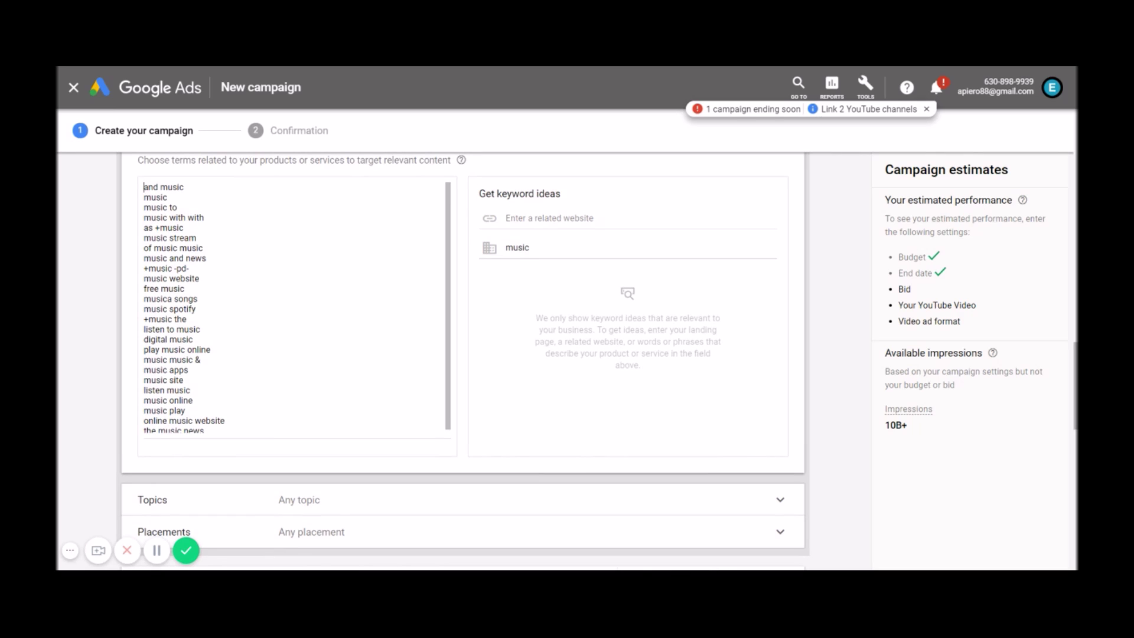
- Delete all the keywords from the ad group's keyword list
click(437, 420)
key(ctrl+a)
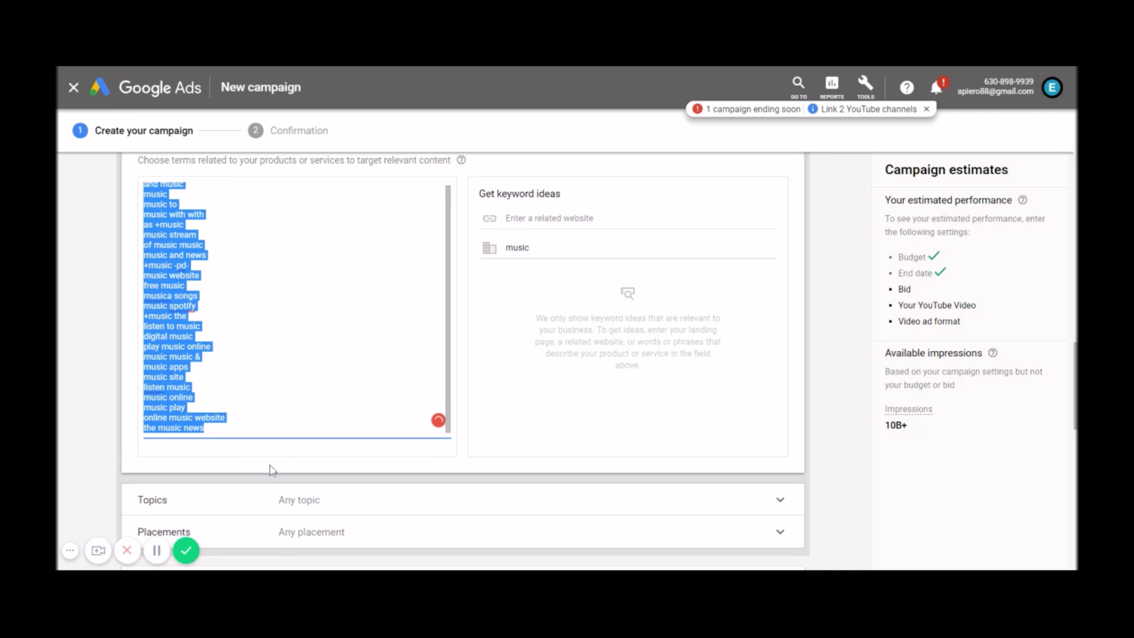
key(BackSpace)
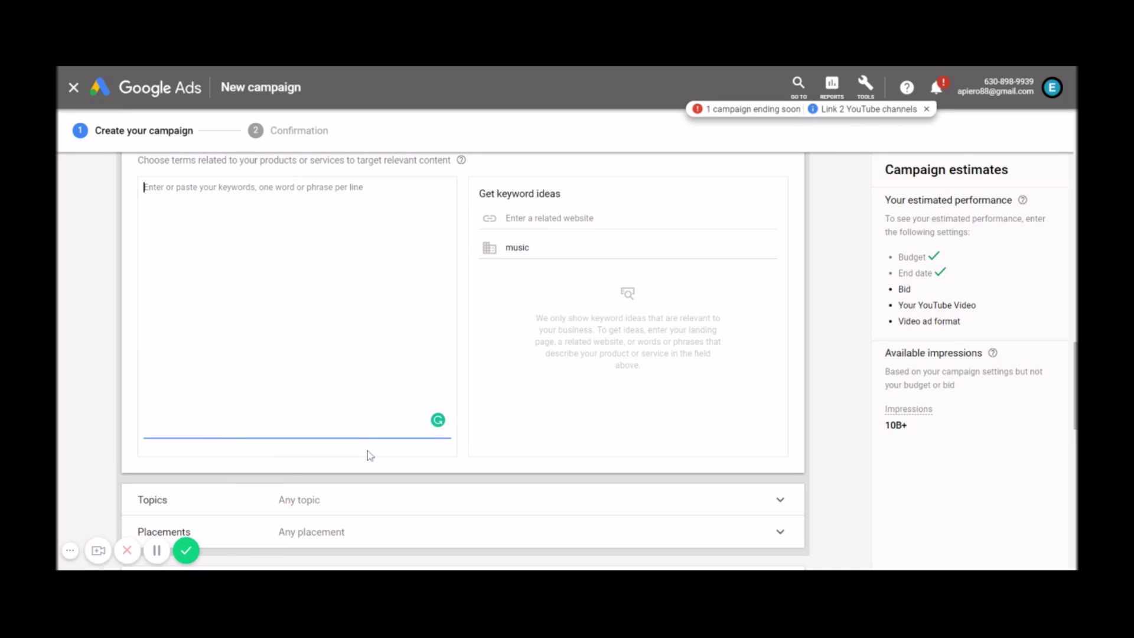
- Examine the ad group's topic targeting options and placement types, including YouTube channels
scroll(370, 455, down, 1)
scroll(370, 456, down, 2)
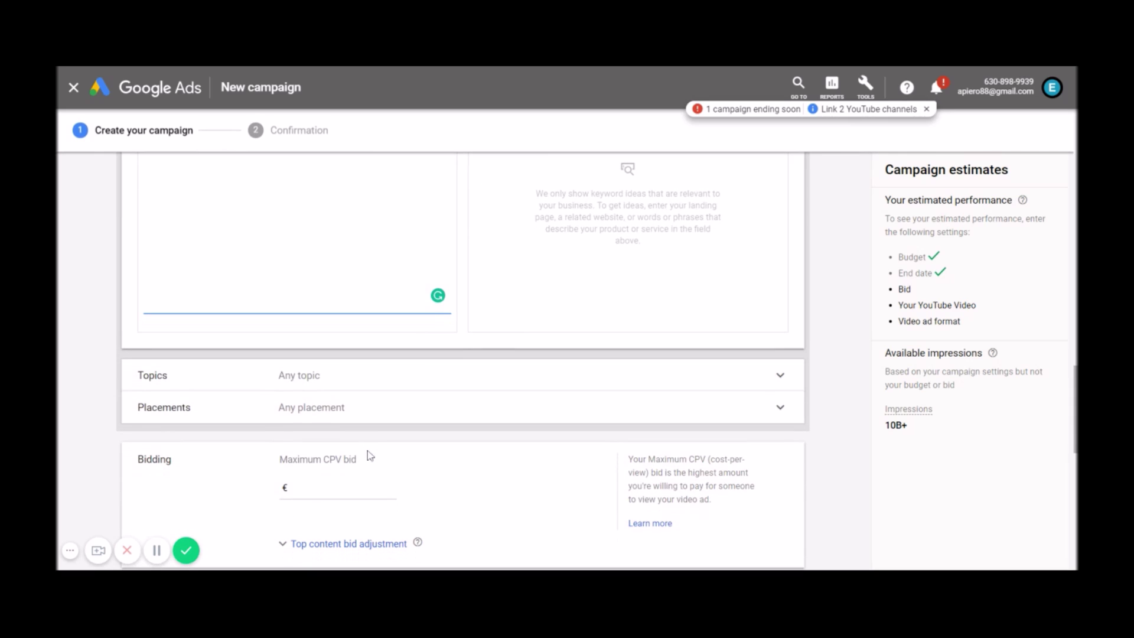
click(385, 422)
click(407, 388)
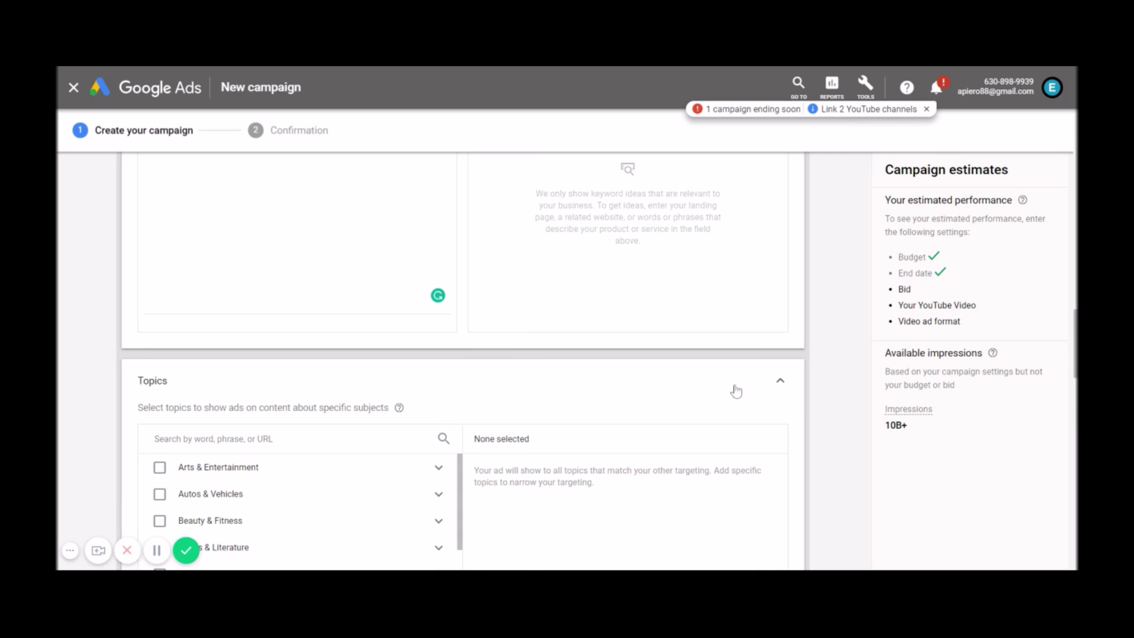
click(780, 383)
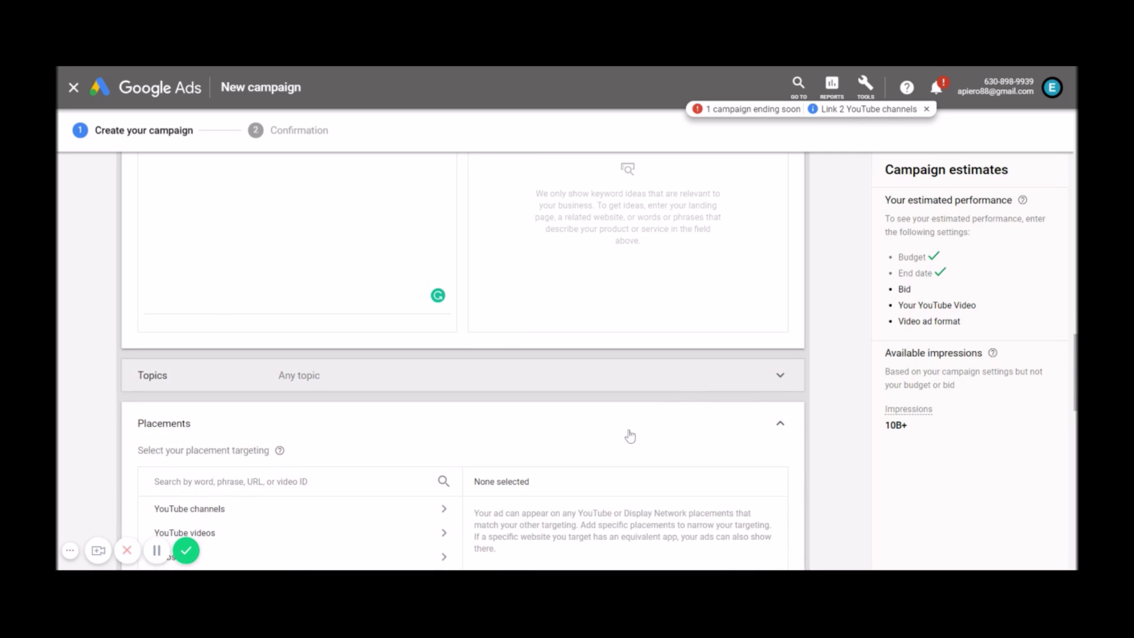
scroll(637, 427, down, 3)
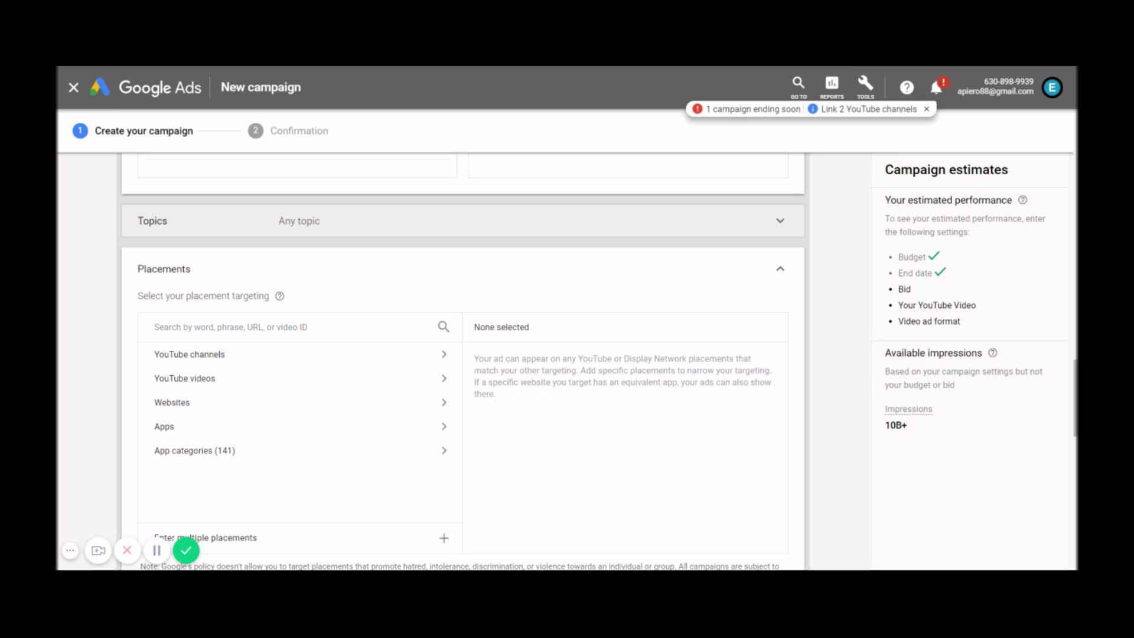
click(431, 356)
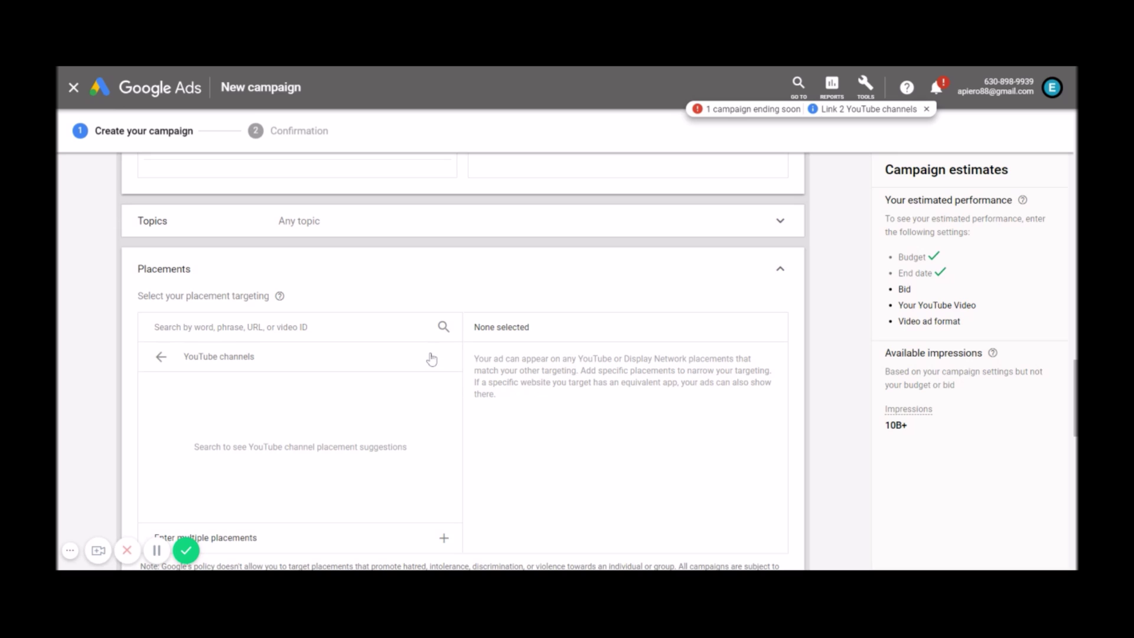
click(161, 357)
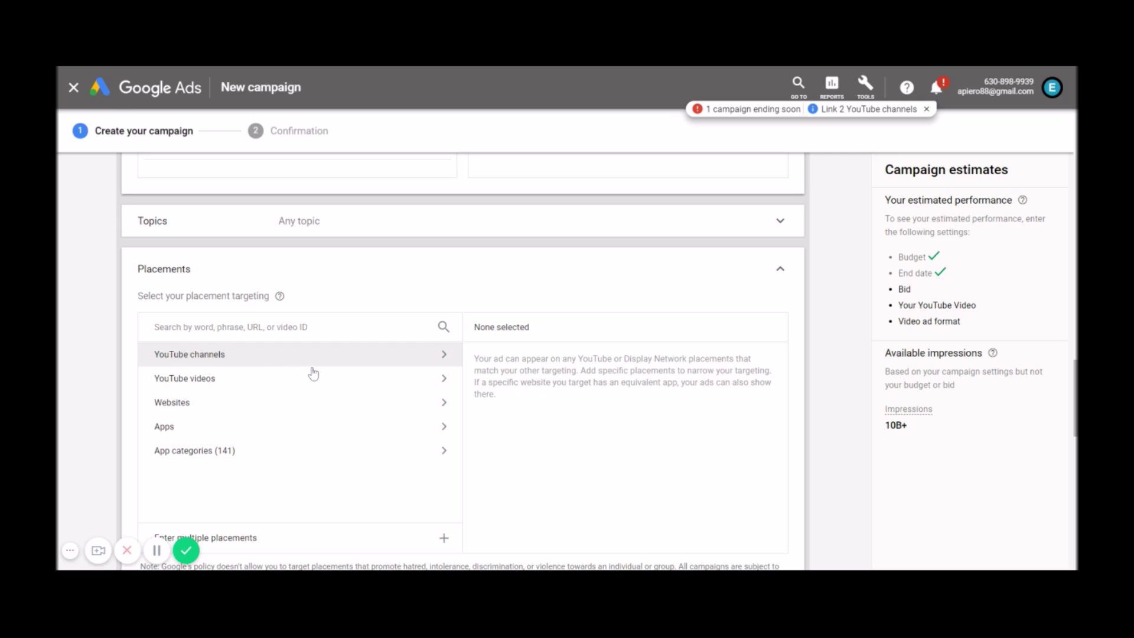
- Search the YouTube channel placements for "ace family" and target the channel The ACE Family
click(375, 353)
click(333, 332)
text(ade)
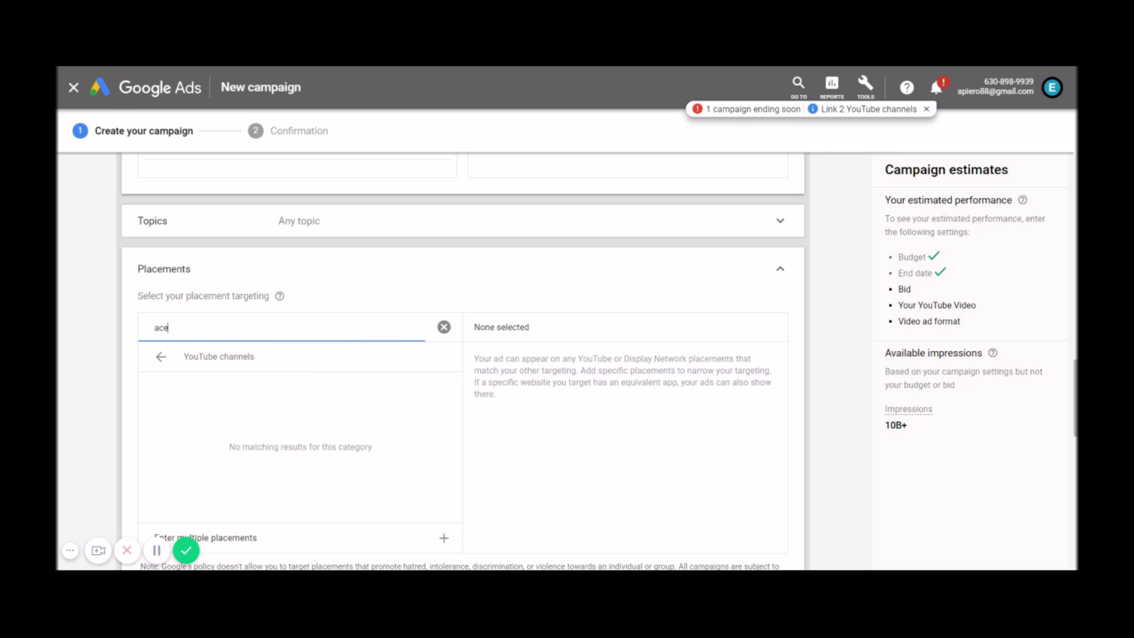
text( family)
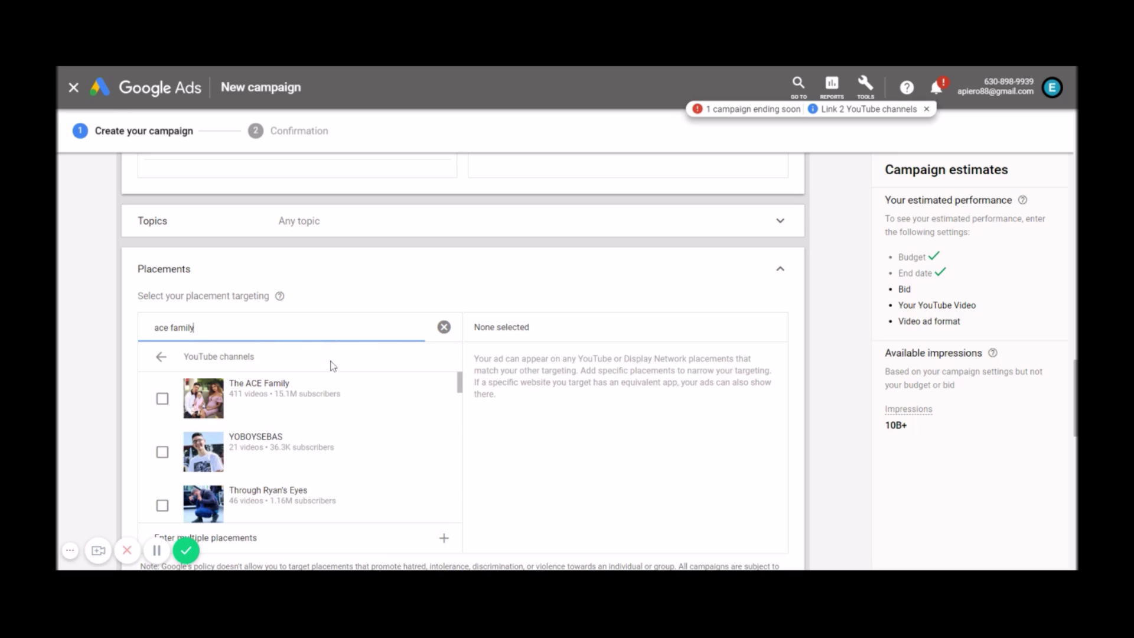
click(334, 424)
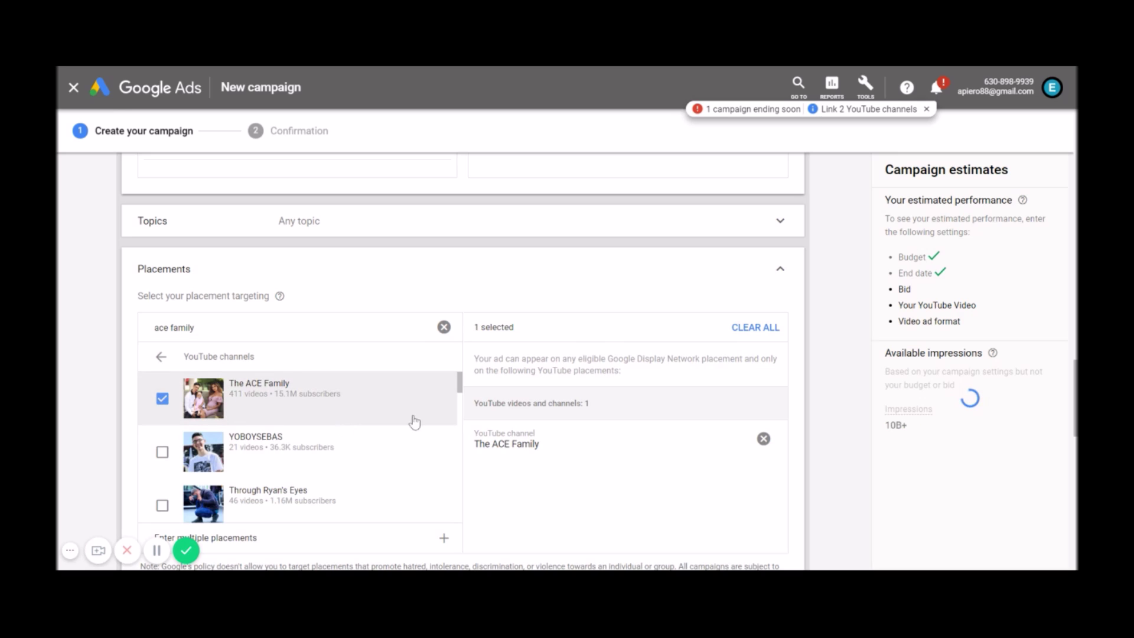
- Search the YouTube channel placements for "justin bieber" and target the channel Justin Bieber
drag(202, 329, 151, 329)
text(just)
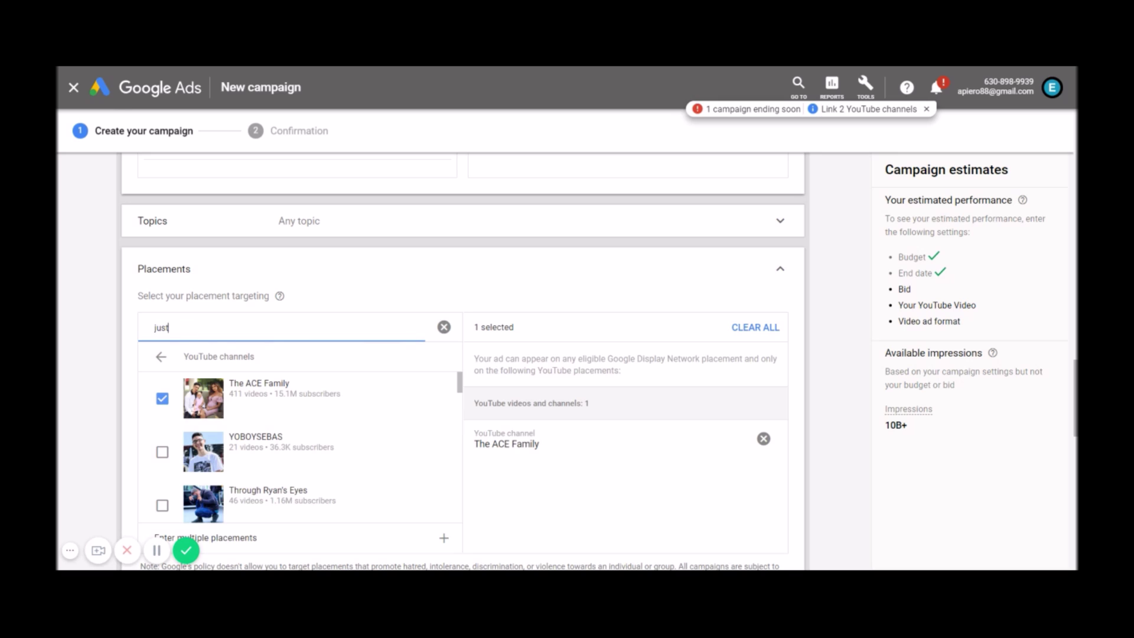
text(in bieb)
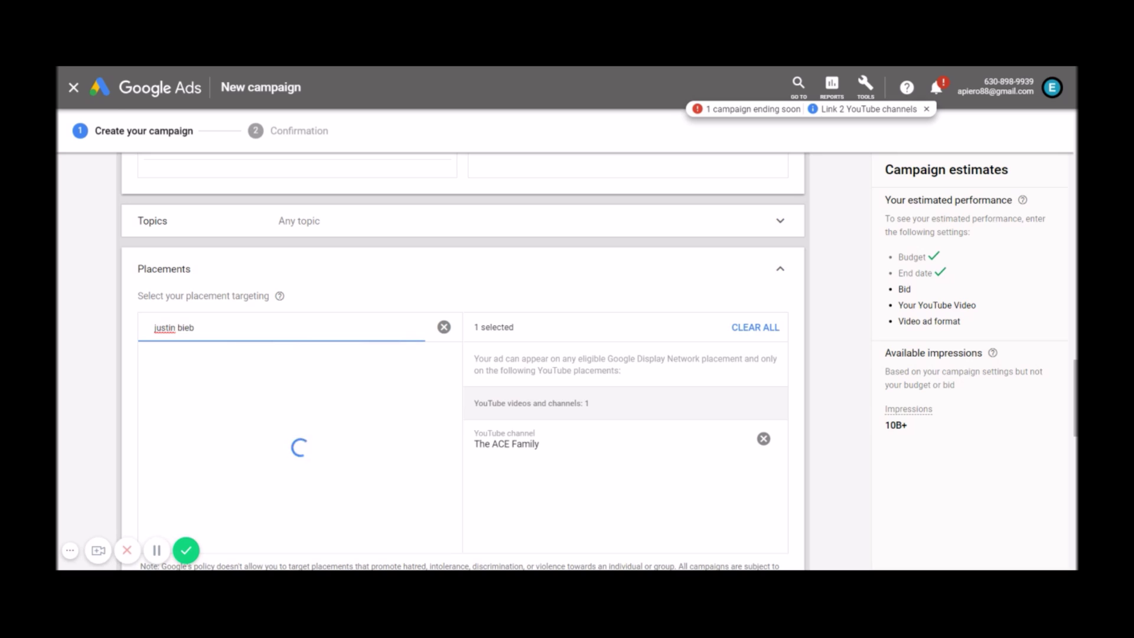
text(er)
click(245, 397)
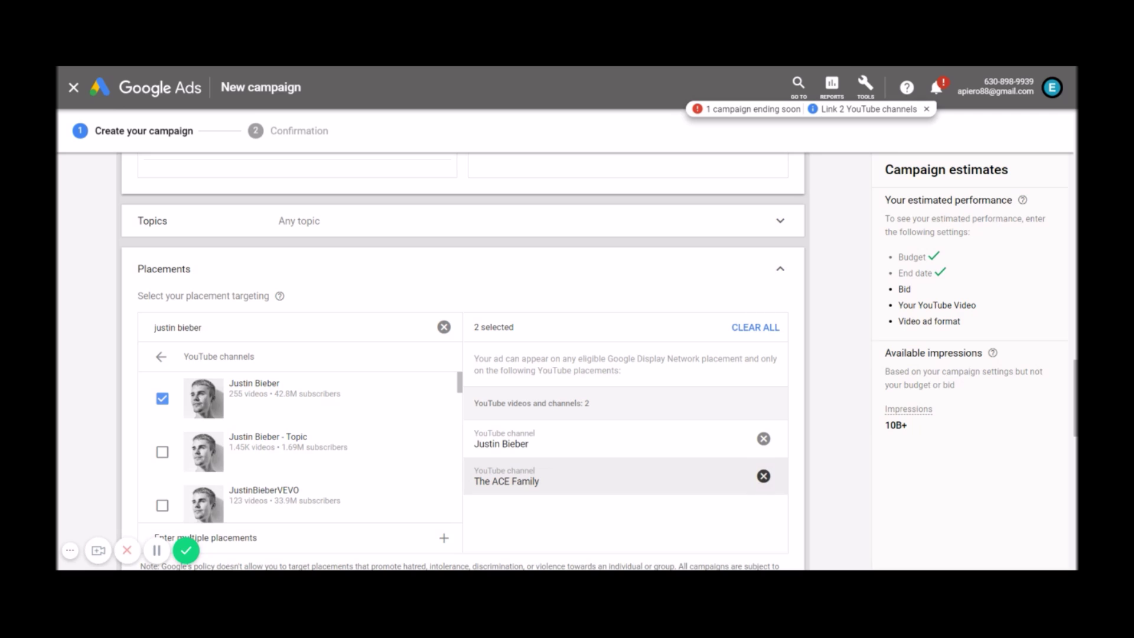
- Remove The ACE Family and Justin Bieber channels from the selected placements
click(763, 476)
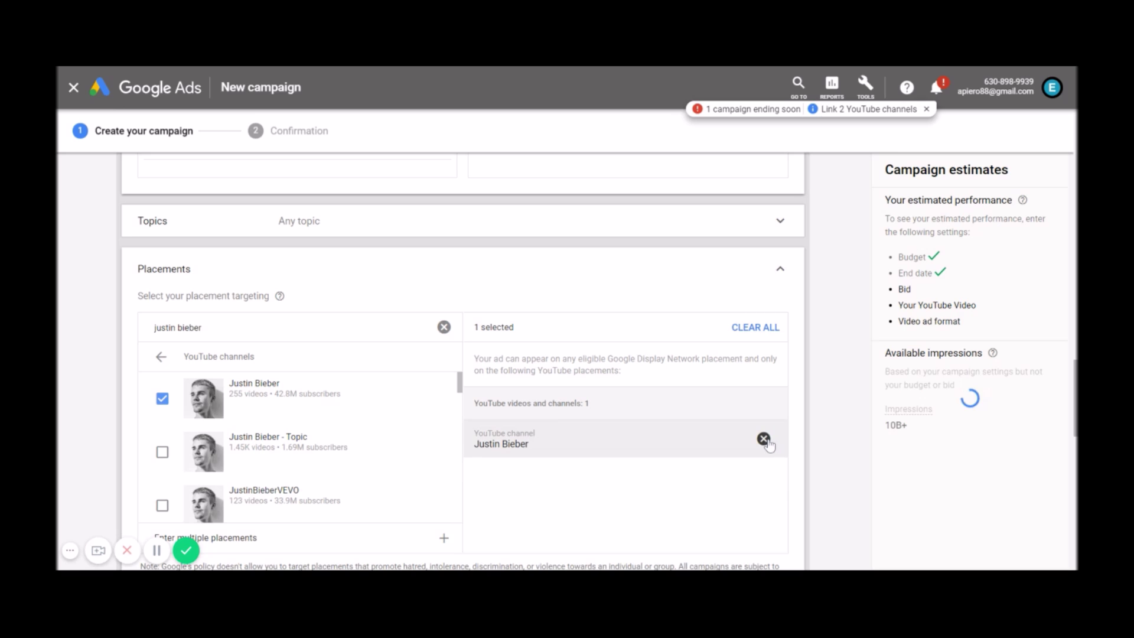
click(766, 442)
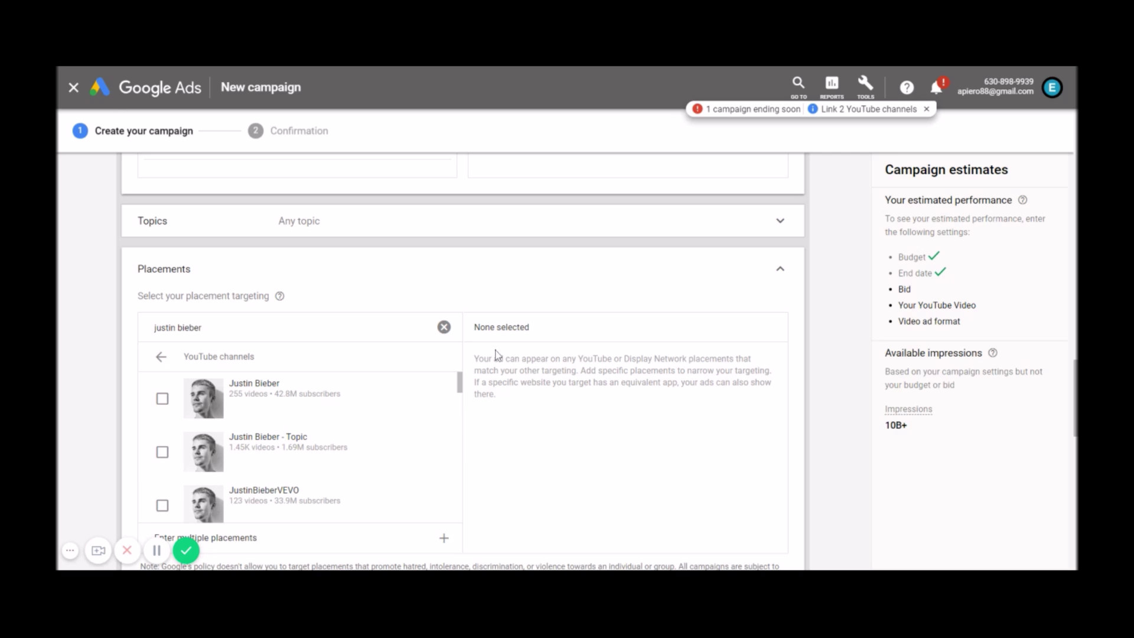
- Look through the YouTube channels suggested as placements for "justin bieber"
scroll(496, 355, down, 1)
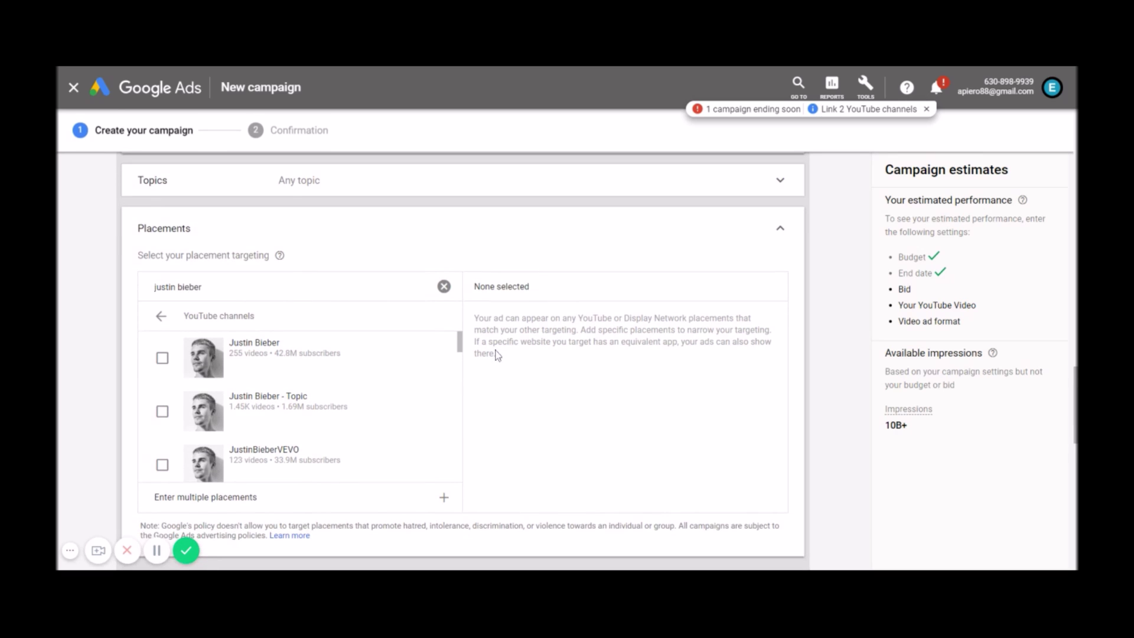
scroll(498, 356, down, 2)
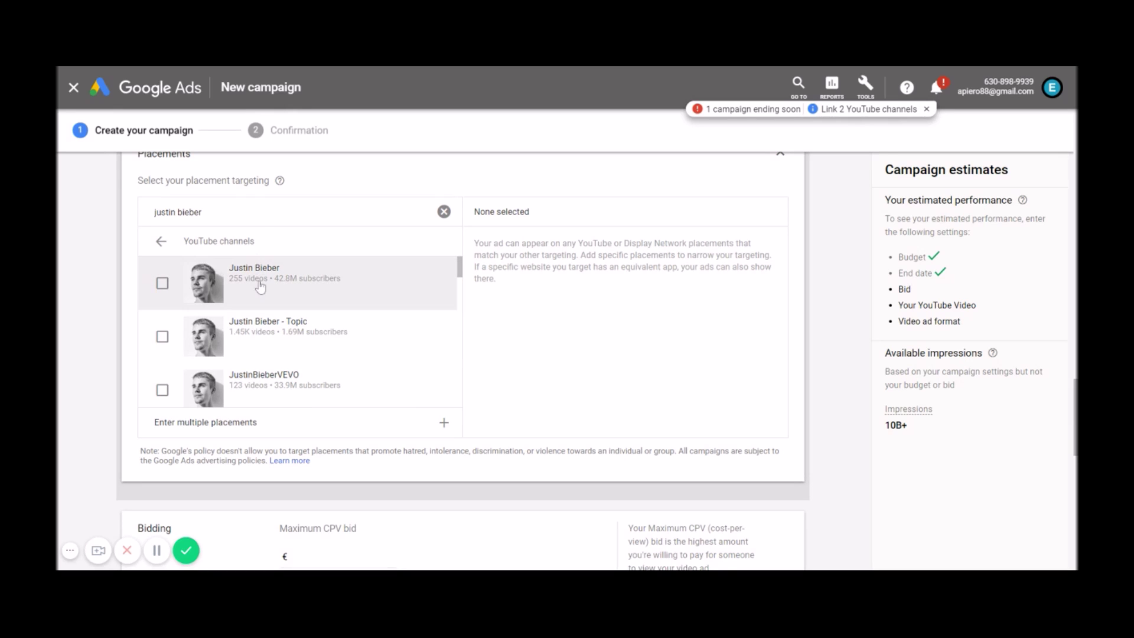
scroll(263, 369, down, 5)
scroll(264, 369, down, 1)
scroll(263, 369, down, 1)
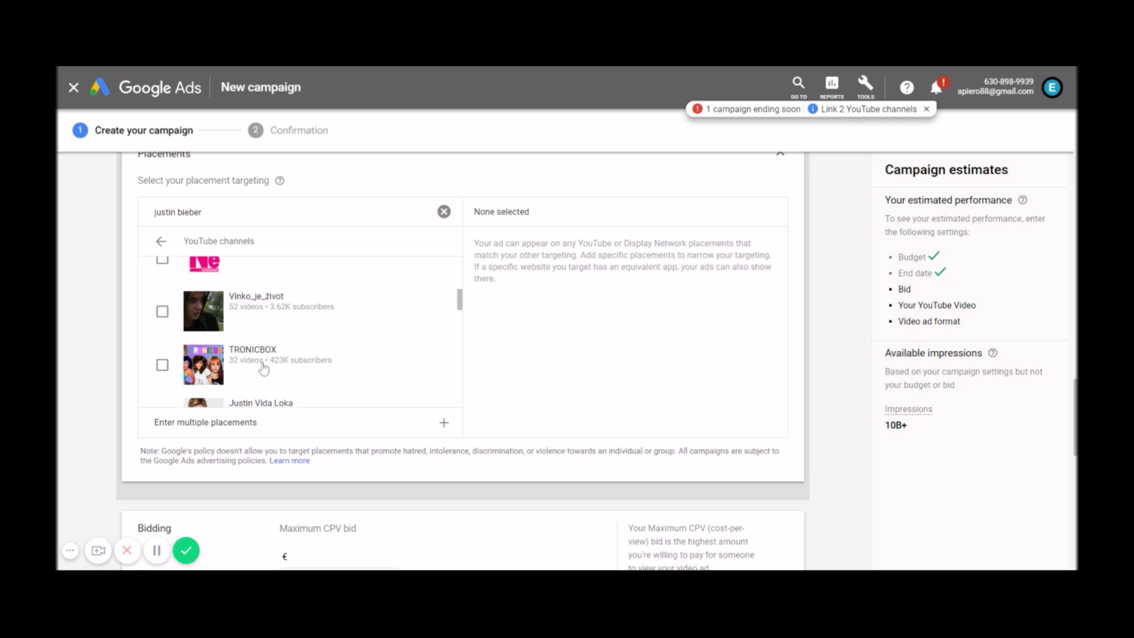
scroll(263, 369, up, 3)
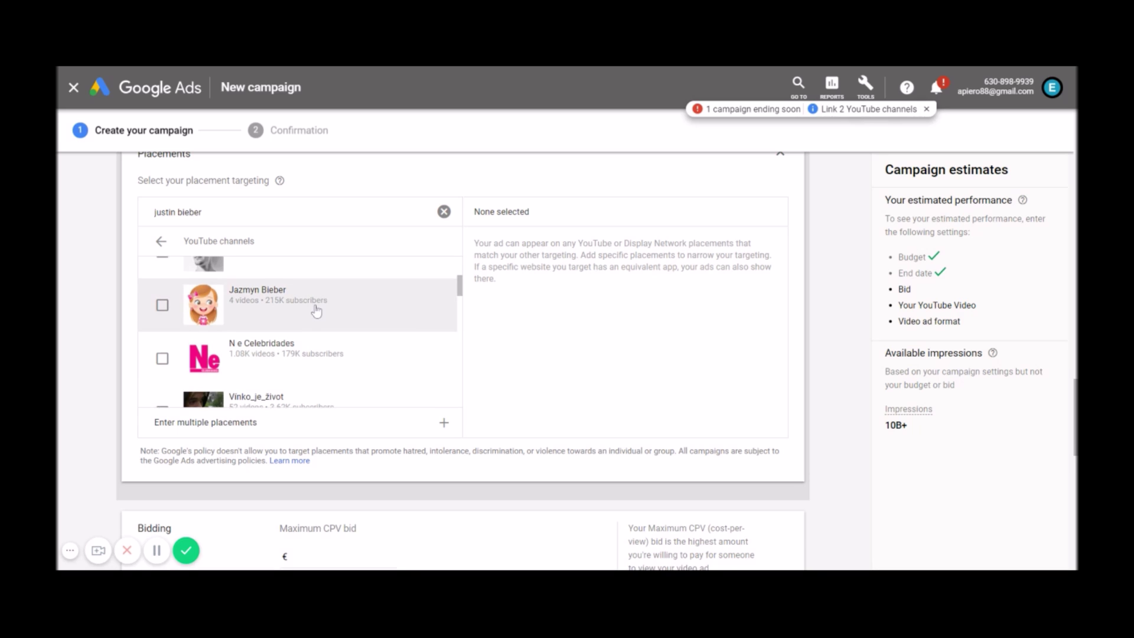
scroll(318, 311, up, 5)
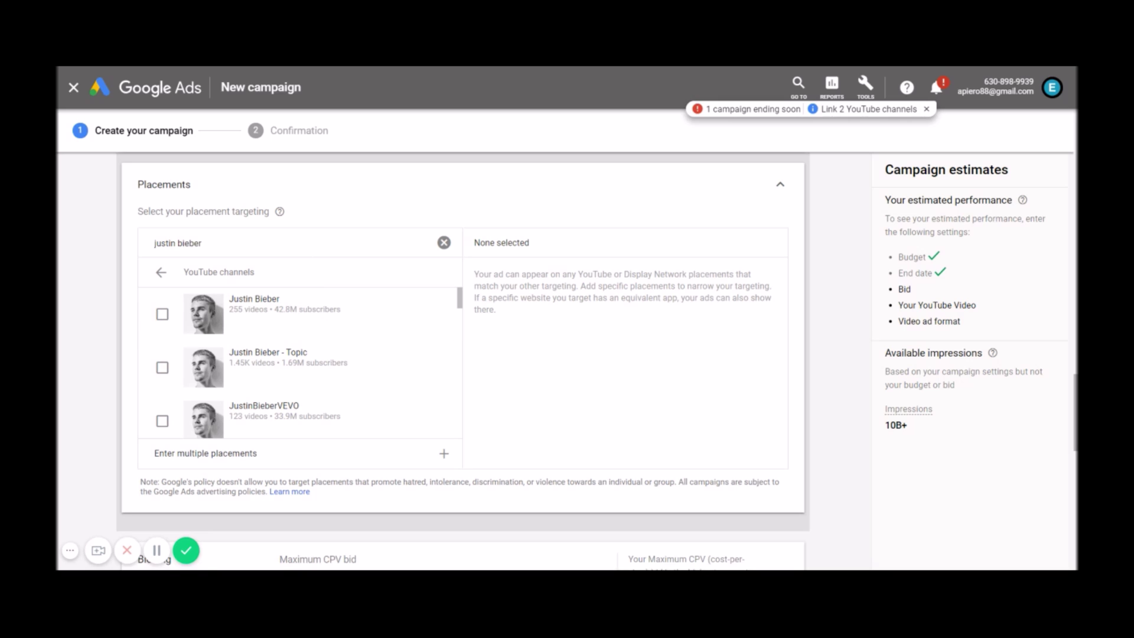
- Search the YouTube channel placements for "serhant", look through the suggested channels, and clear the search
triple_click(177, 243)
text(serhant)
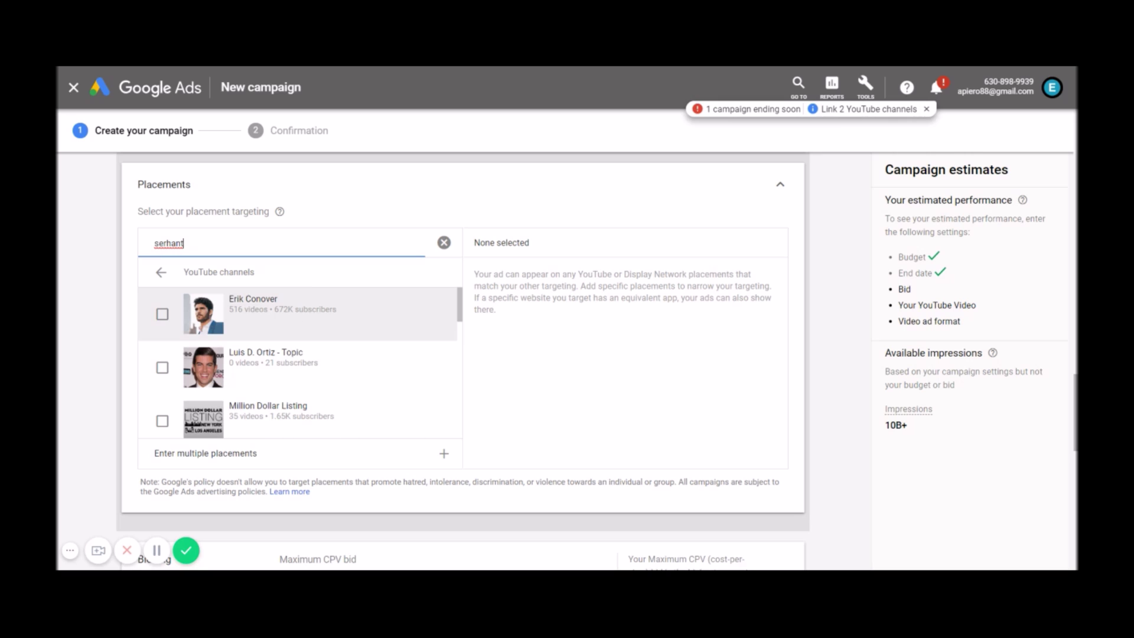
scroll(282, 317, down, 3)
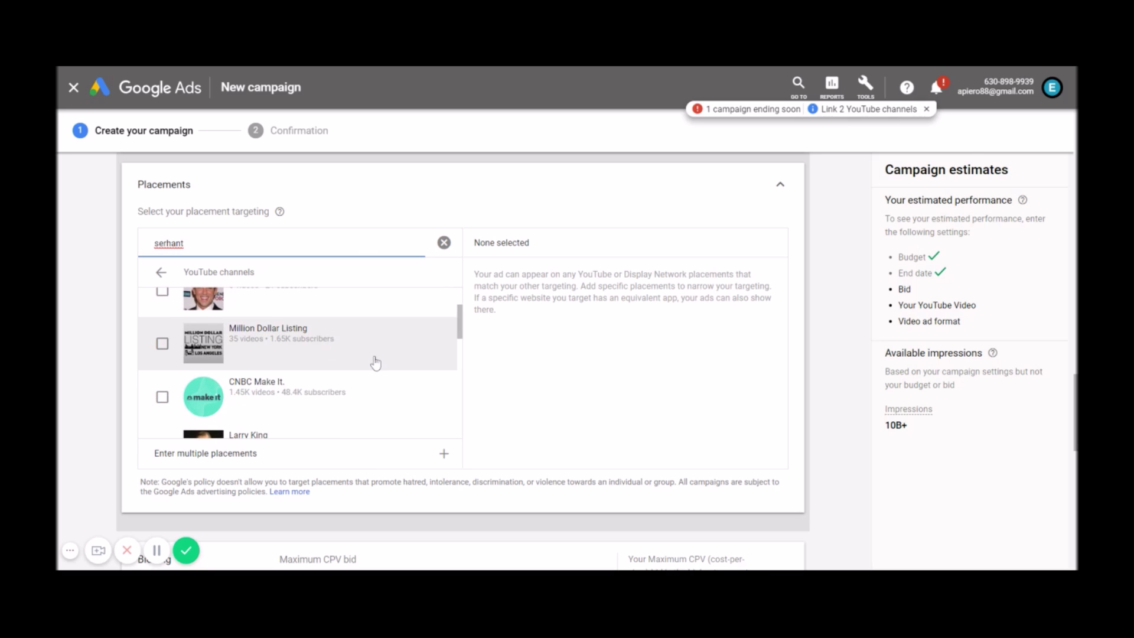
scroll(376, 363, down, 2)
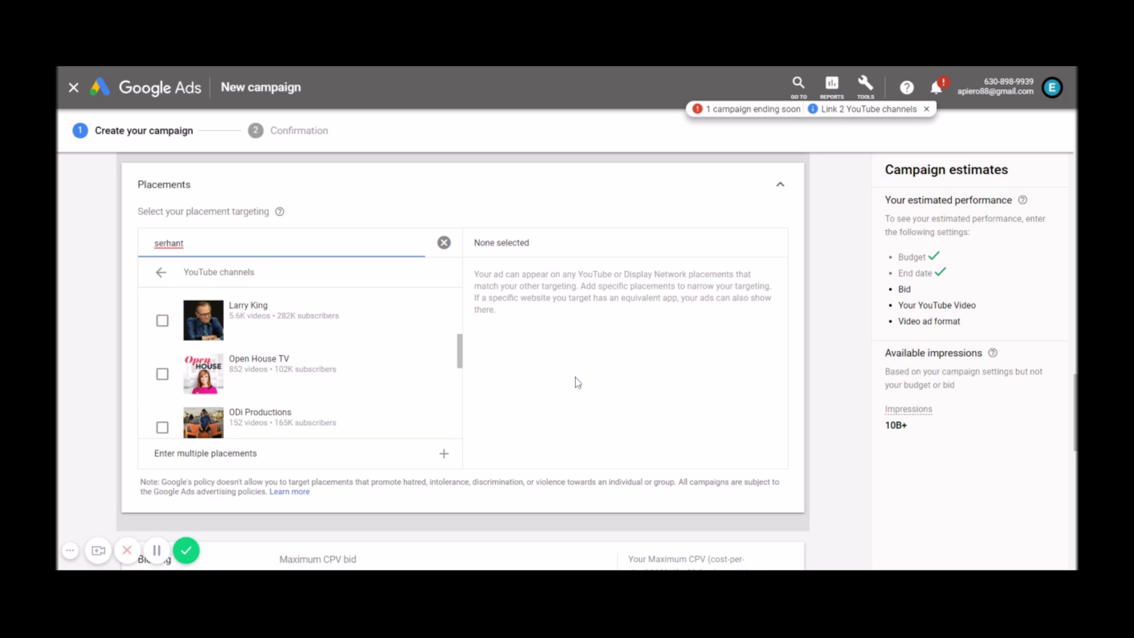
scroll(576, 378, down, 1)
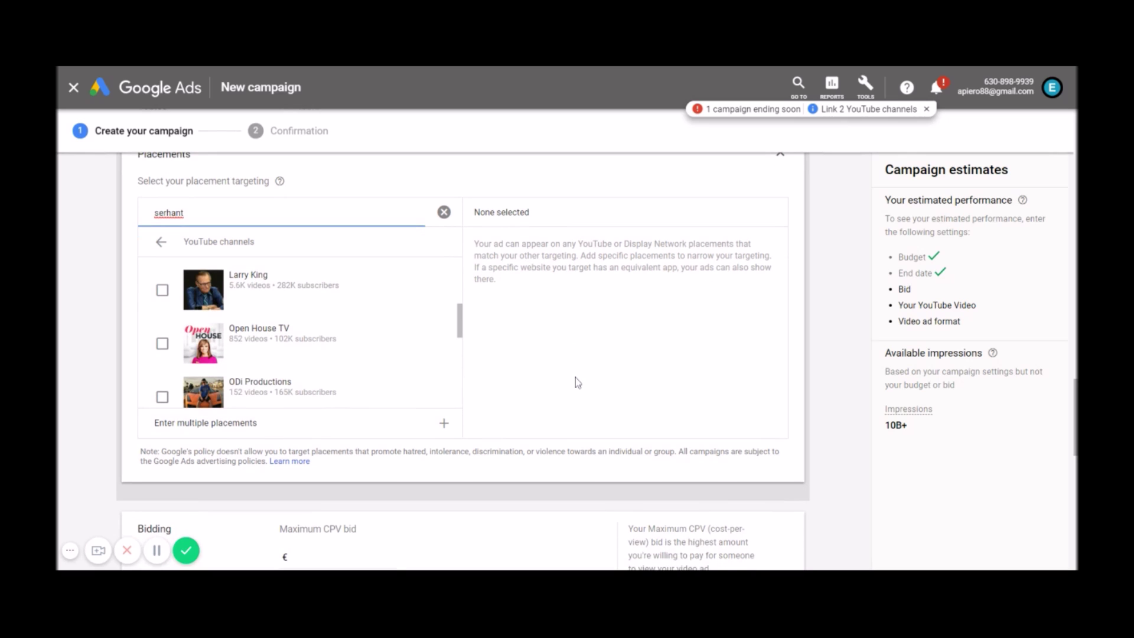
double_click(170, 212)
key(BackSpace)
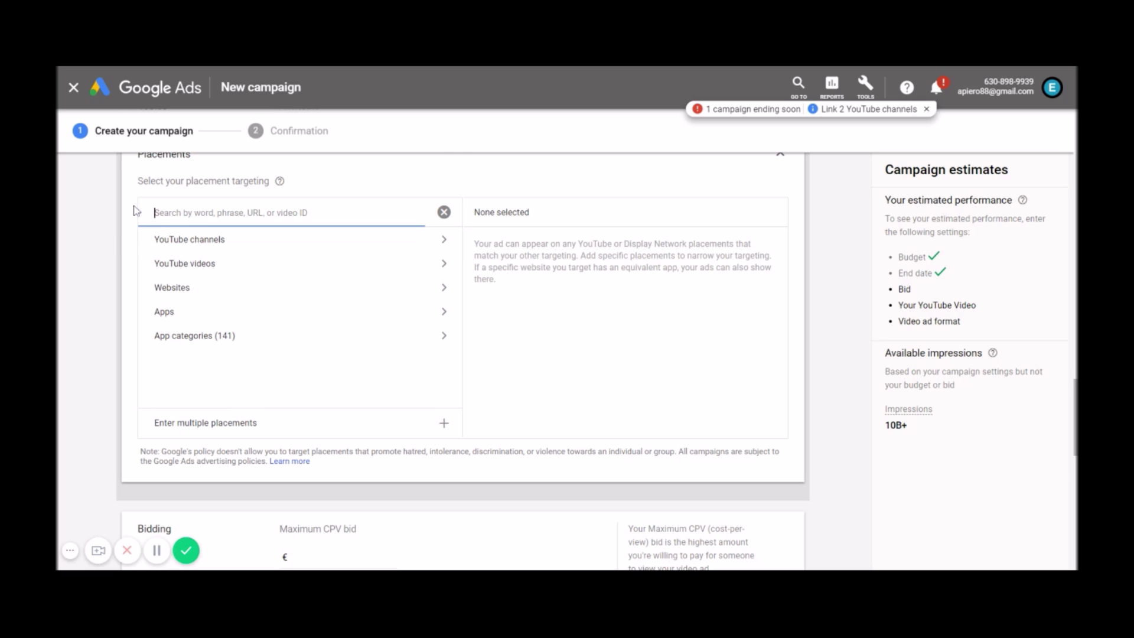
- Set the ad group's maximum CPV bid to €0.01
scroll(136, 211, down, 3)
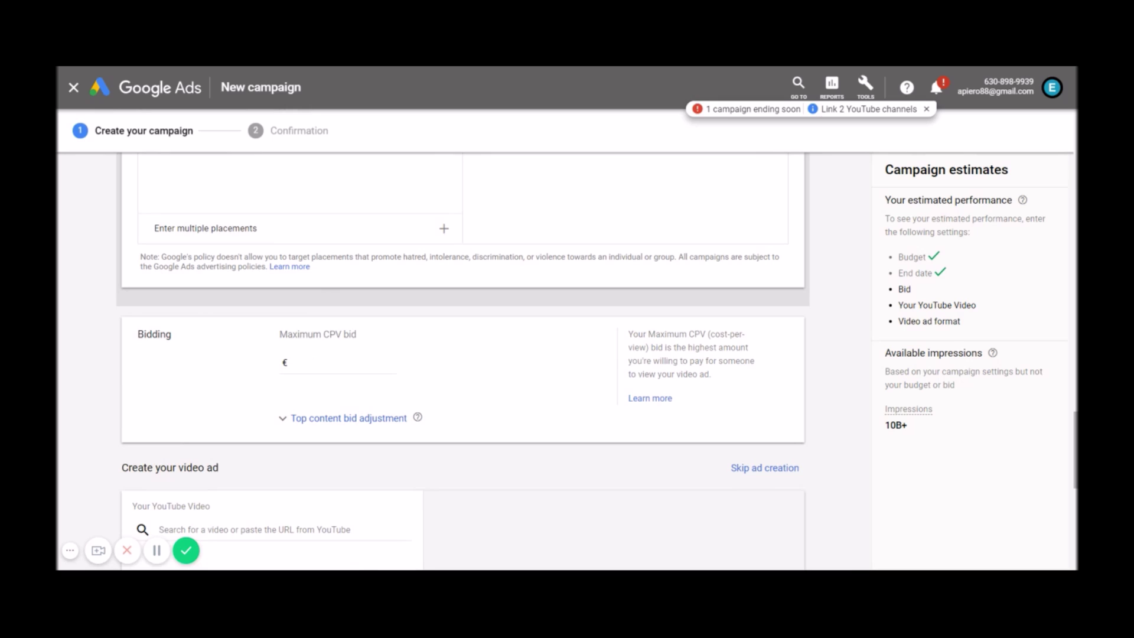
click(337, 362)
text(0)
text(,)
text(01)
click(468, 346)
scroll(469, 346, down, 2)
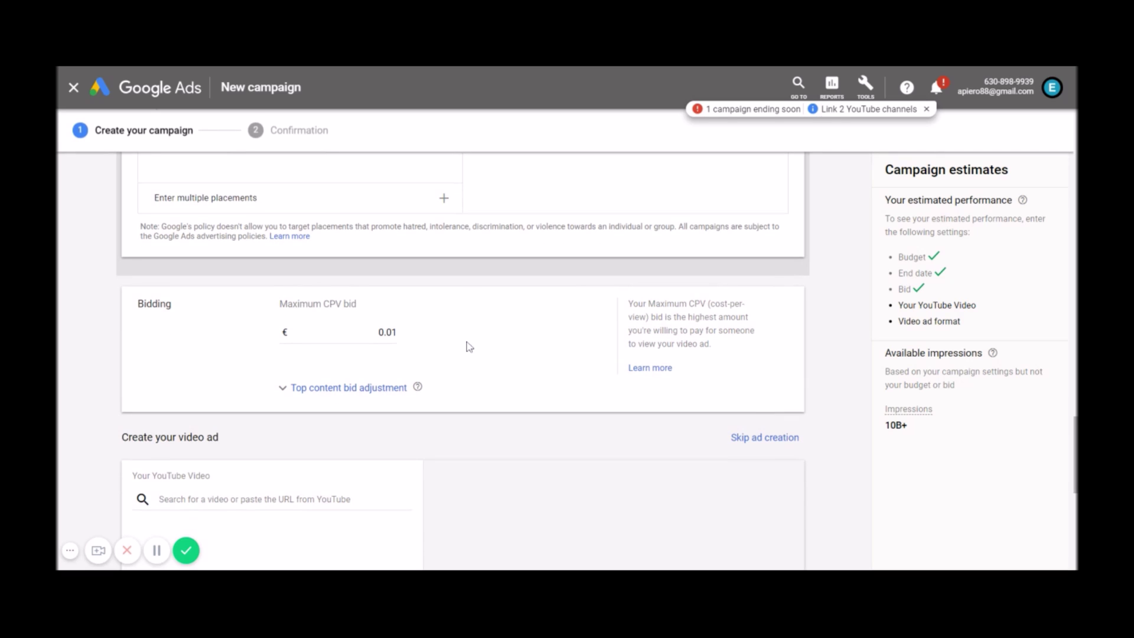
scroll(468, 347, down, 1)
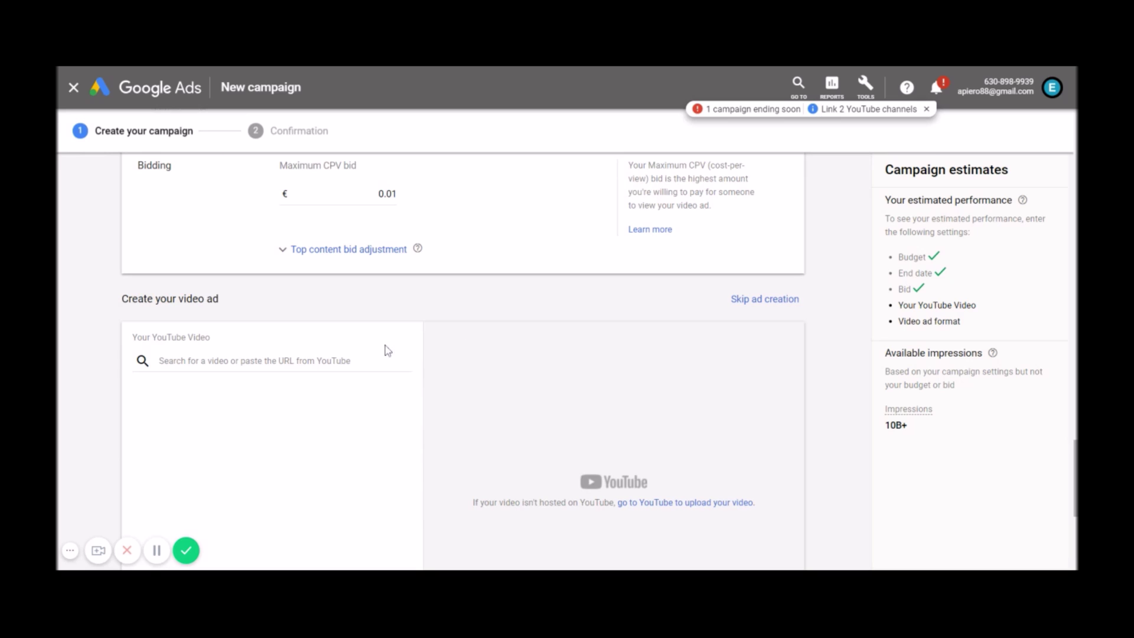
click(357, 362)
click(670, 68)
text(https://www.youtube.com/watch?v=LIU54NN5rEI&t=1s)
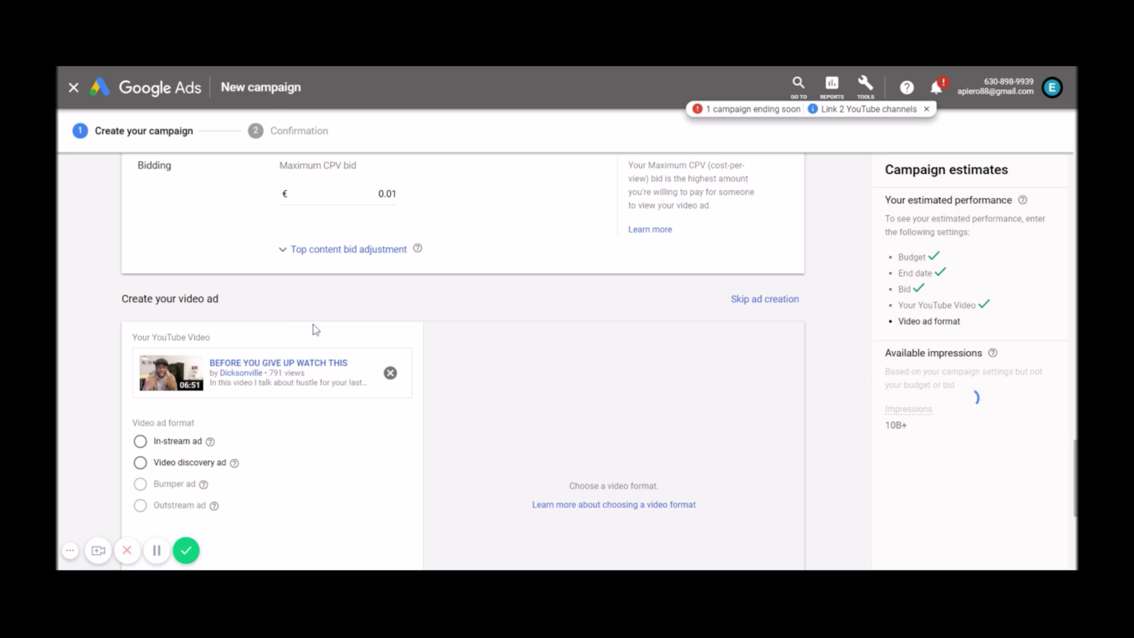
scroll(316, 329, down, 1)
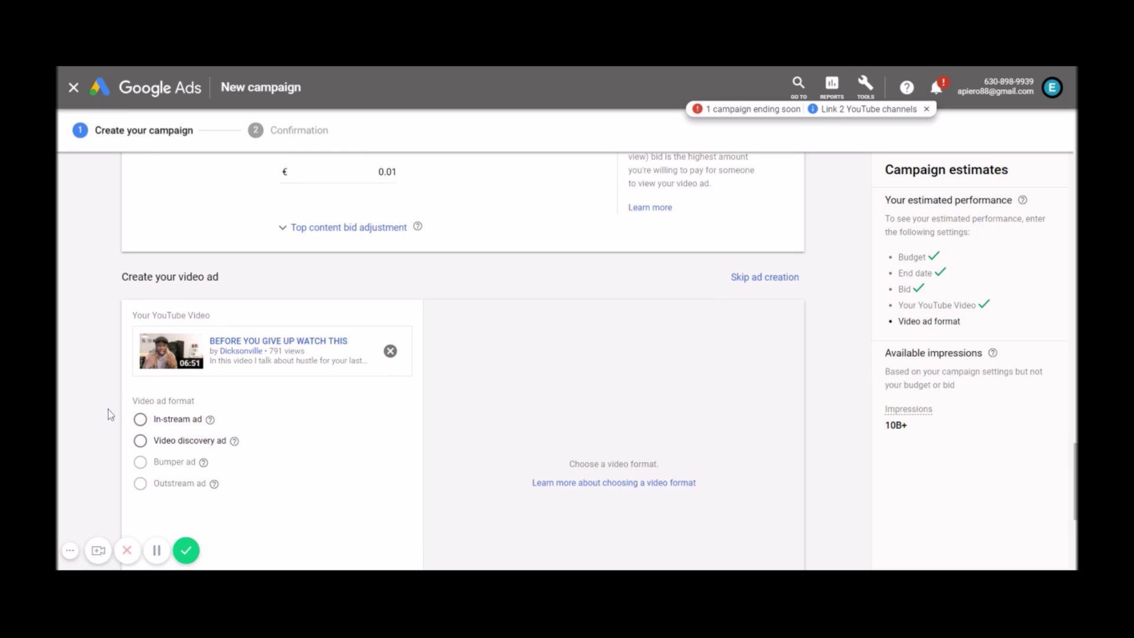
click(140, 419)
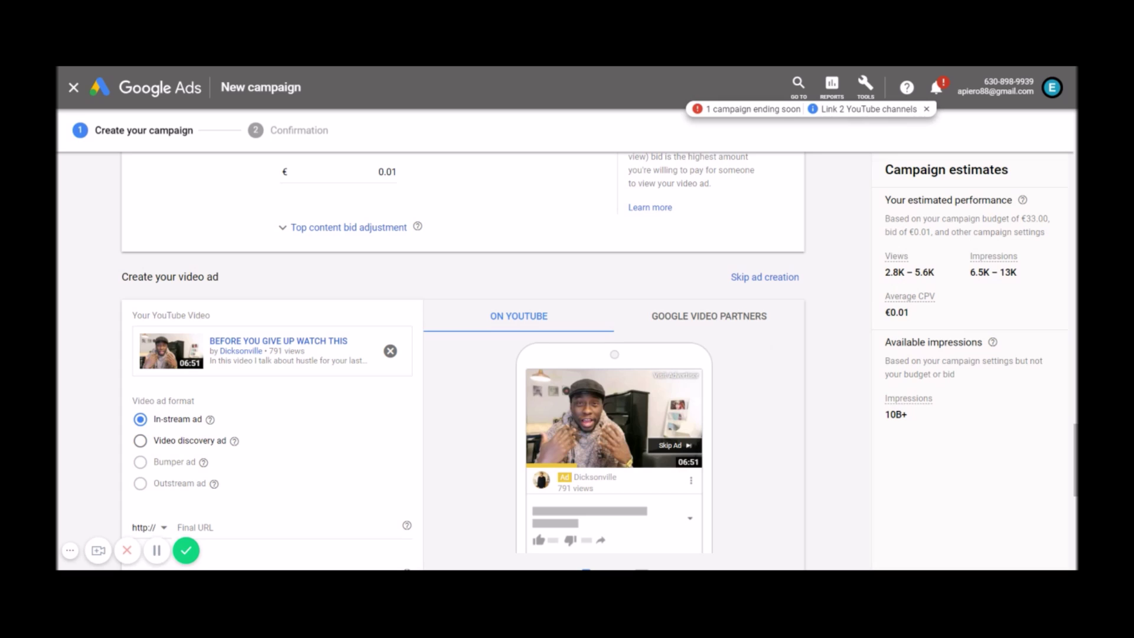
- Try Jan 31, 2019 as the campaign end date to compare the estimates, and set it back to Jan 23, 2019
drag(885, 272, 943, 273)
scroll(824, 320, down, 2)
scroll(823, 321, up, 12)
scroll(824, 321, up, 12)
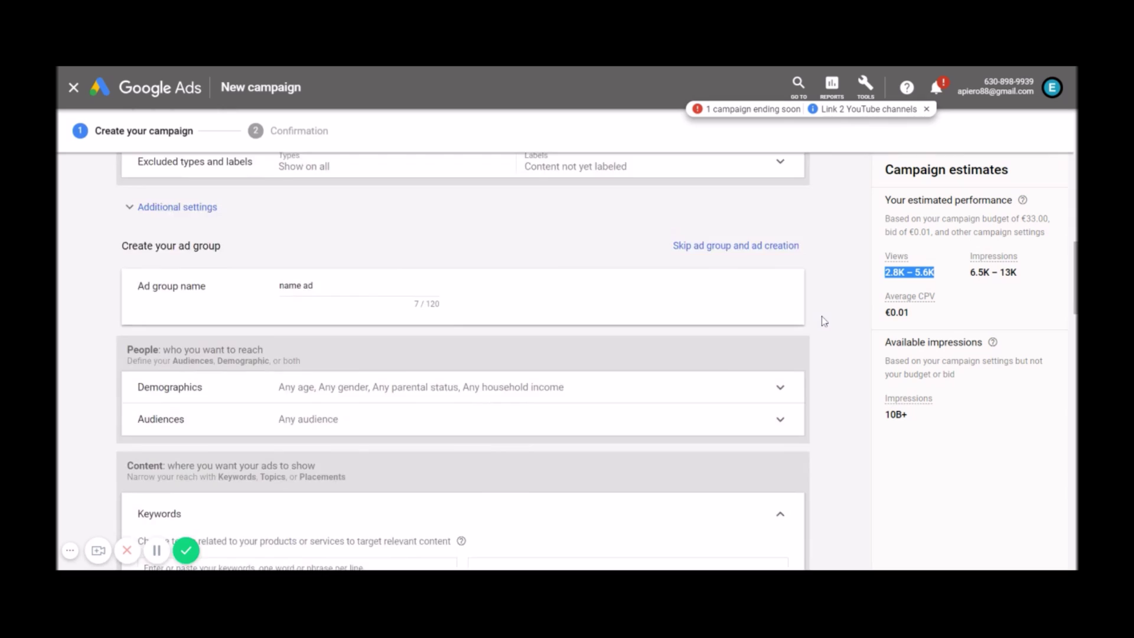
scroll(824, 320, up, 4)
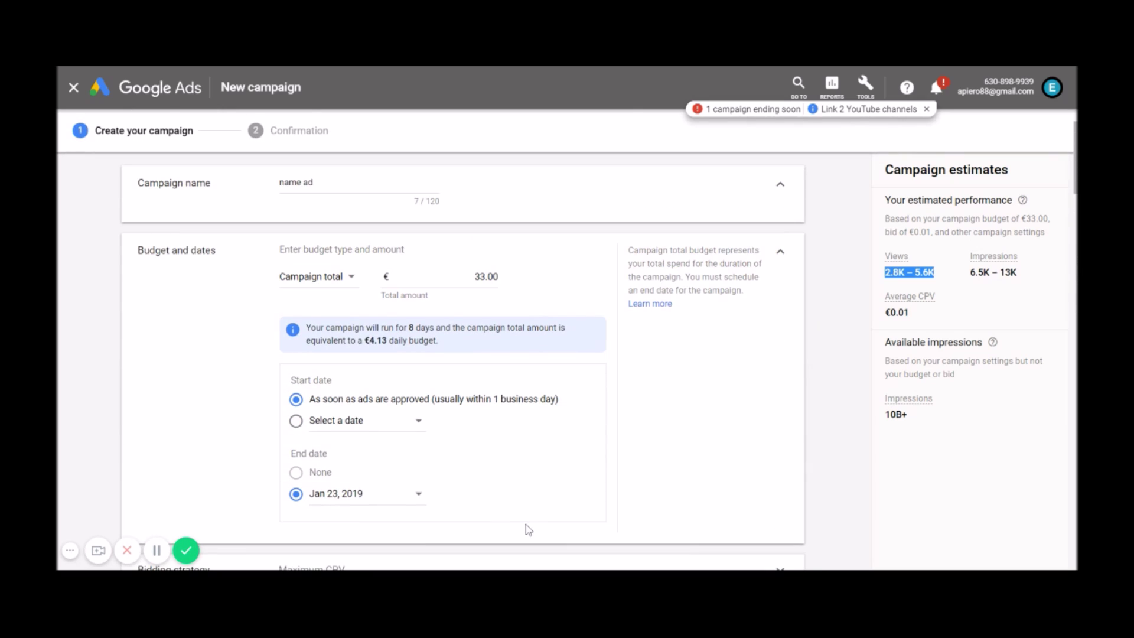
click(419, 496)
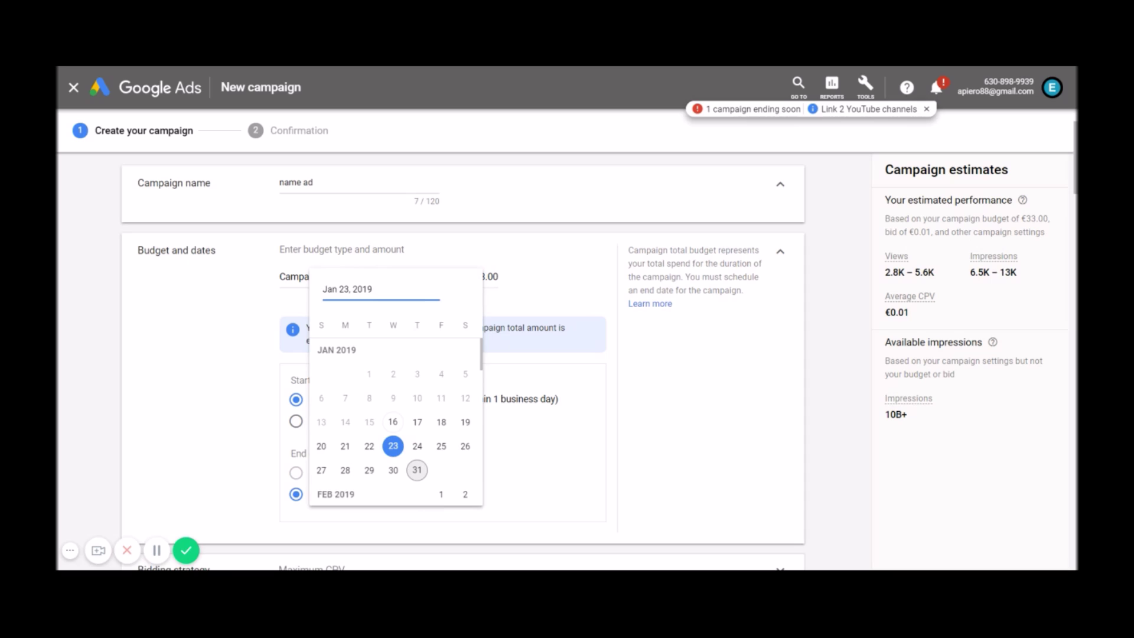
click(424, 475)
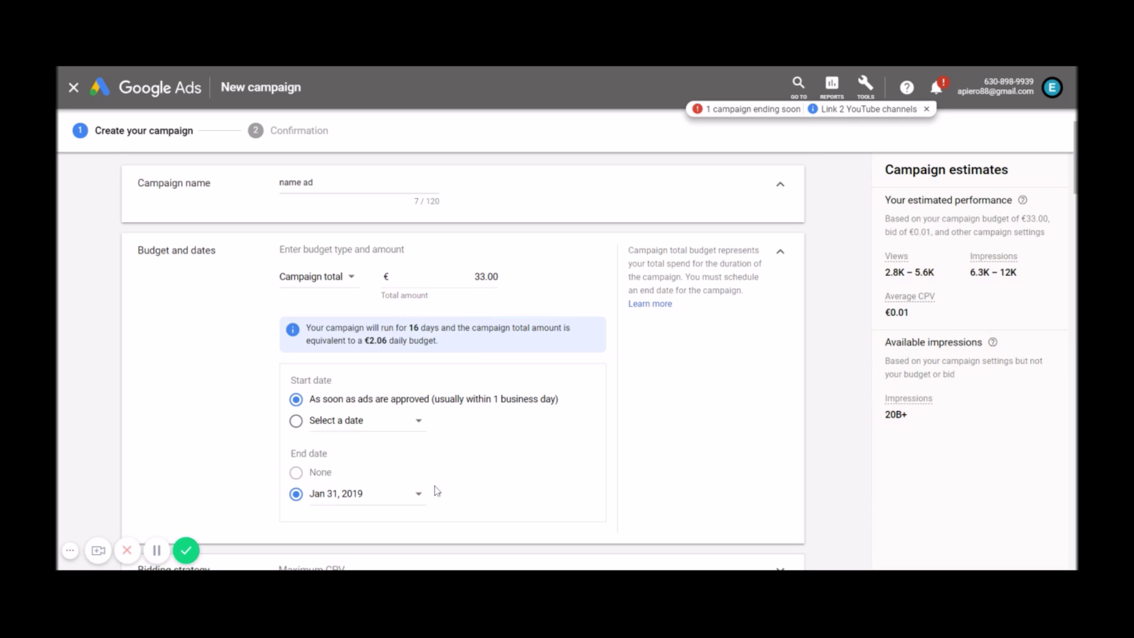
click(414, 506)
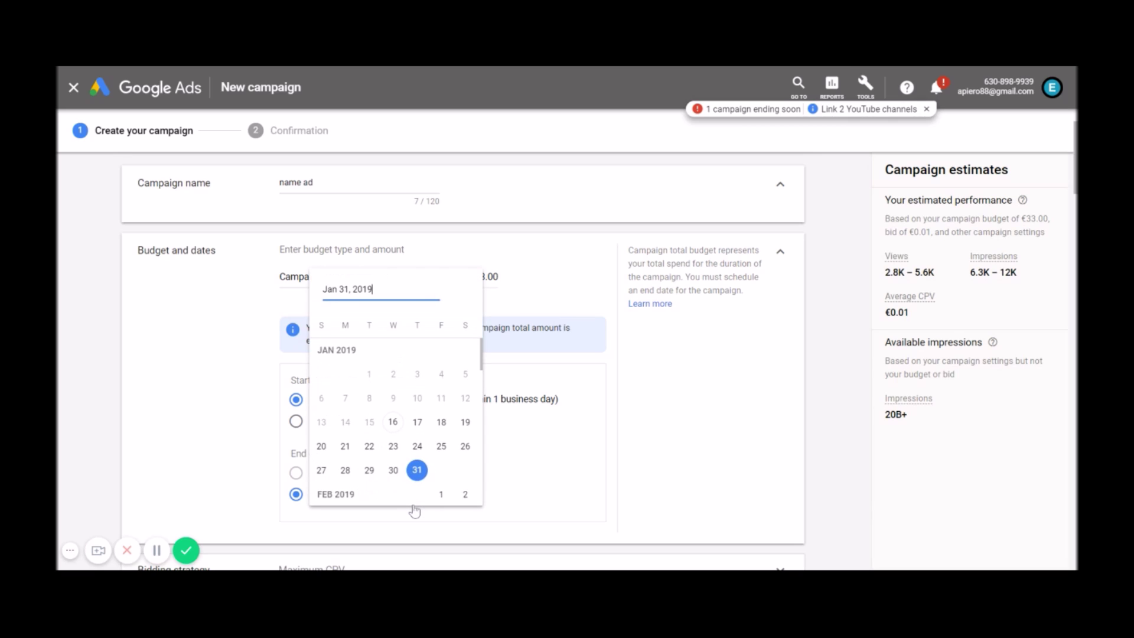
click(391, 447)
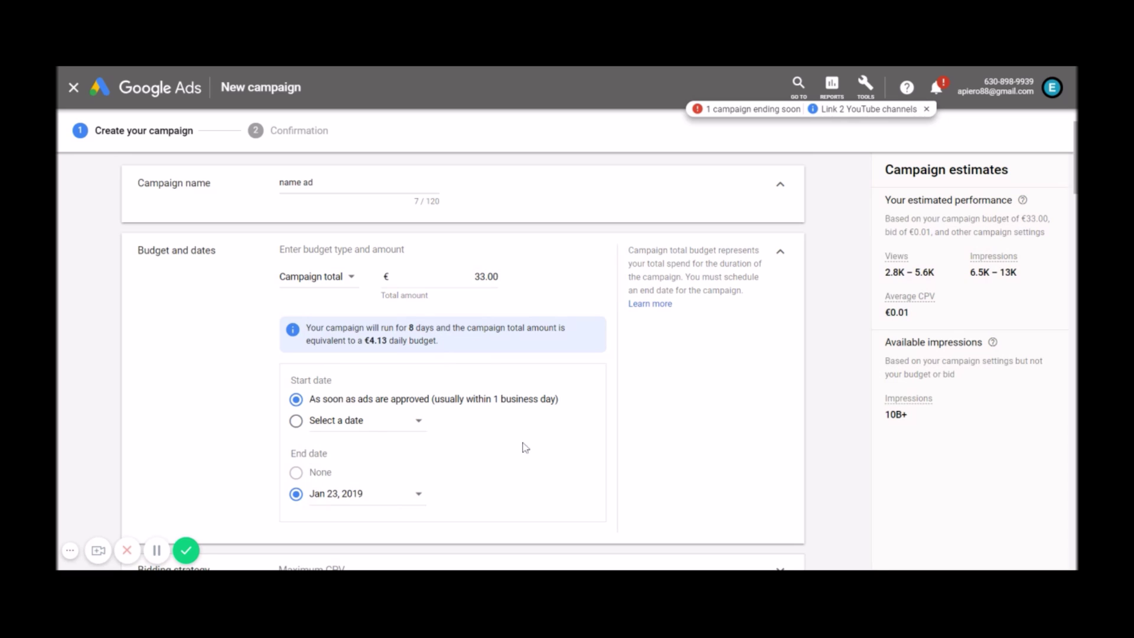
- Preview the video discovery ad format on desktop and mobile, and switch back to the in-stream ad format
scroll(651, 419, down, 7)
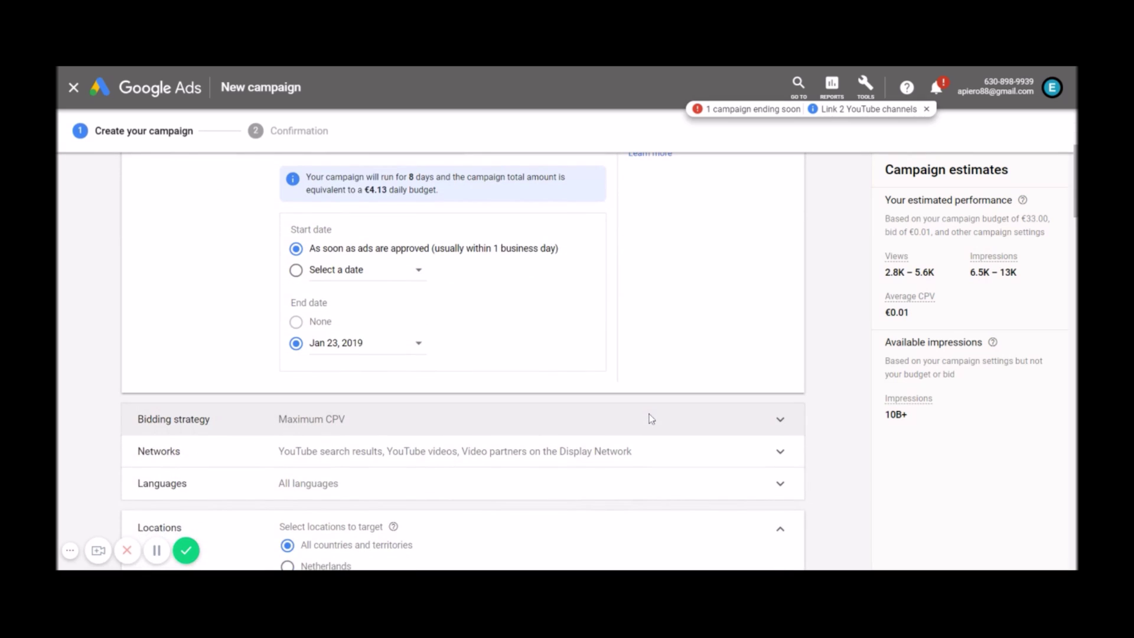
scroll(650, 420, down, 10)
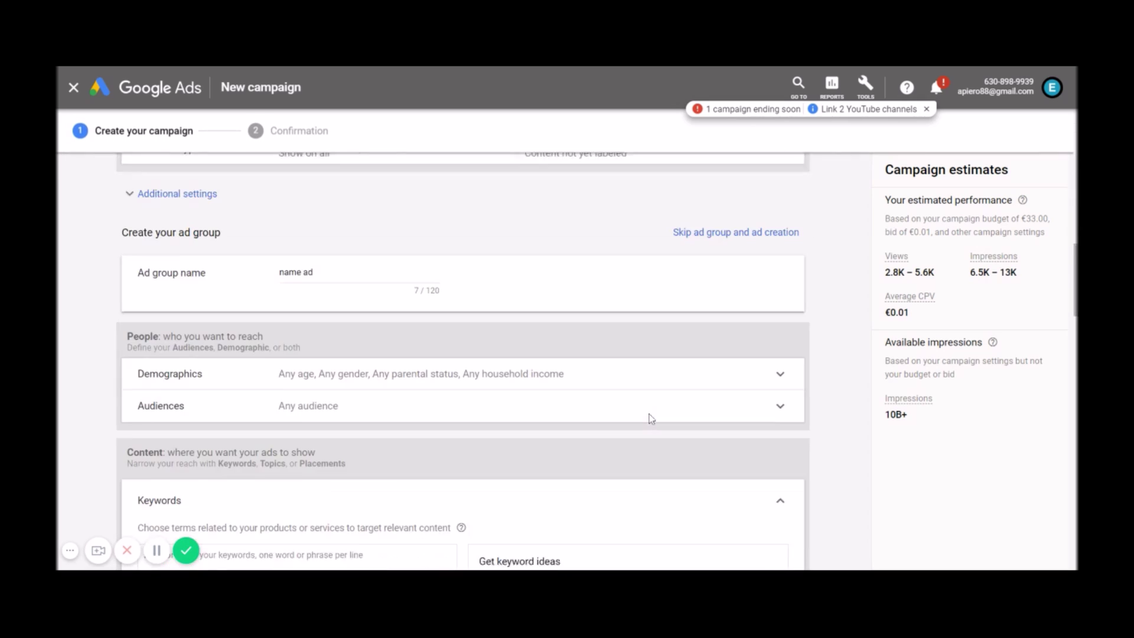
scroll(650, 418, down, 5)
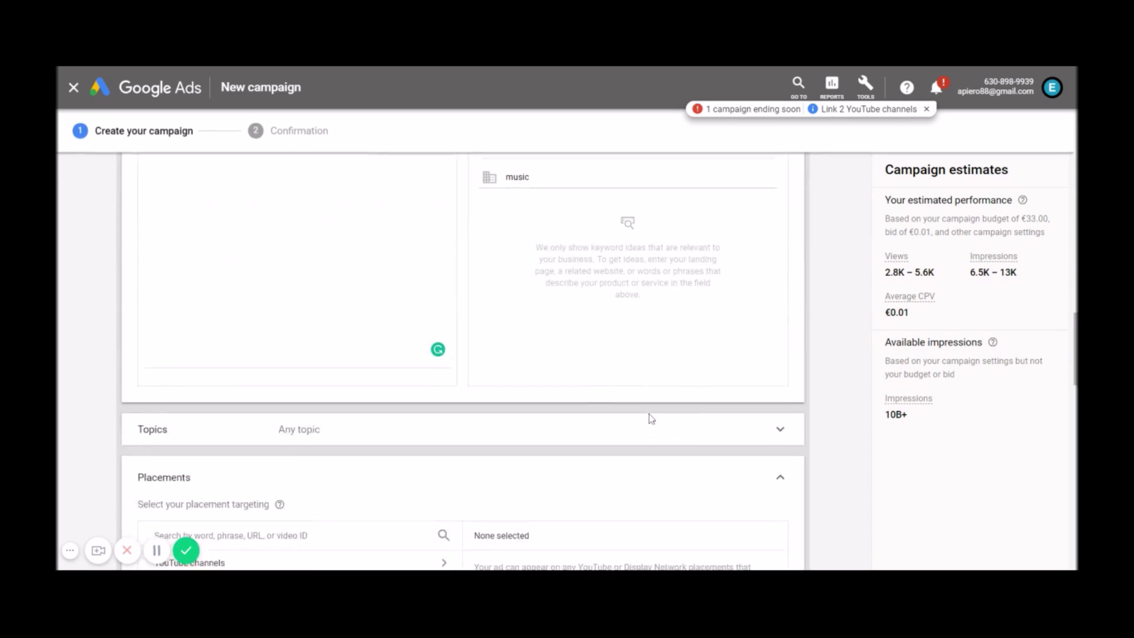
scroll(650, 418, down, 6)
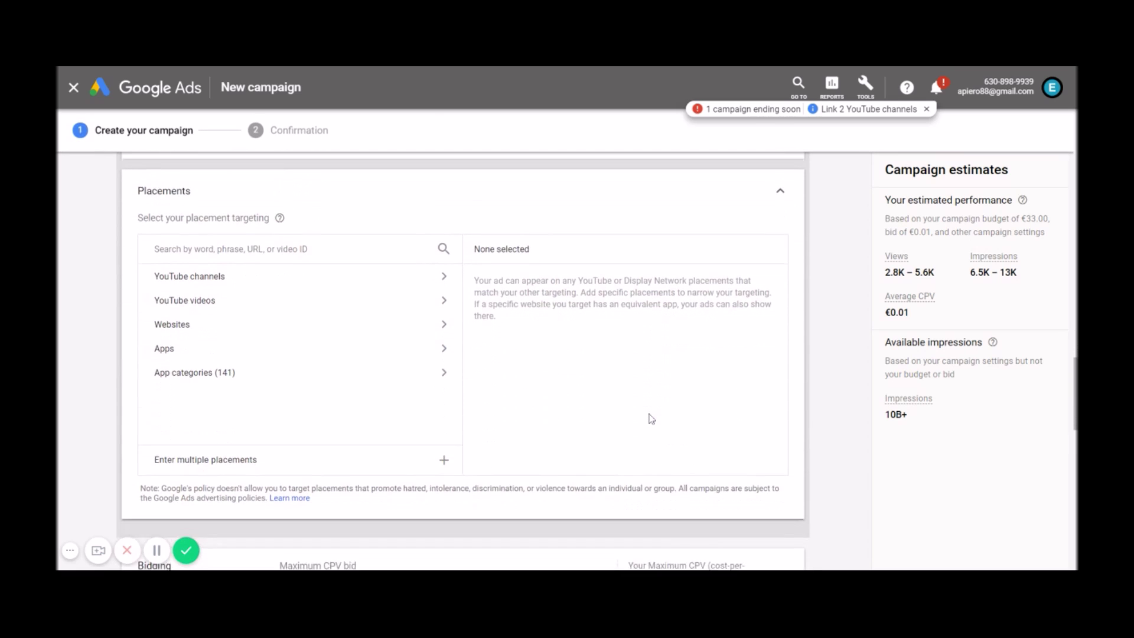
scroll(651, 419, down, 7)
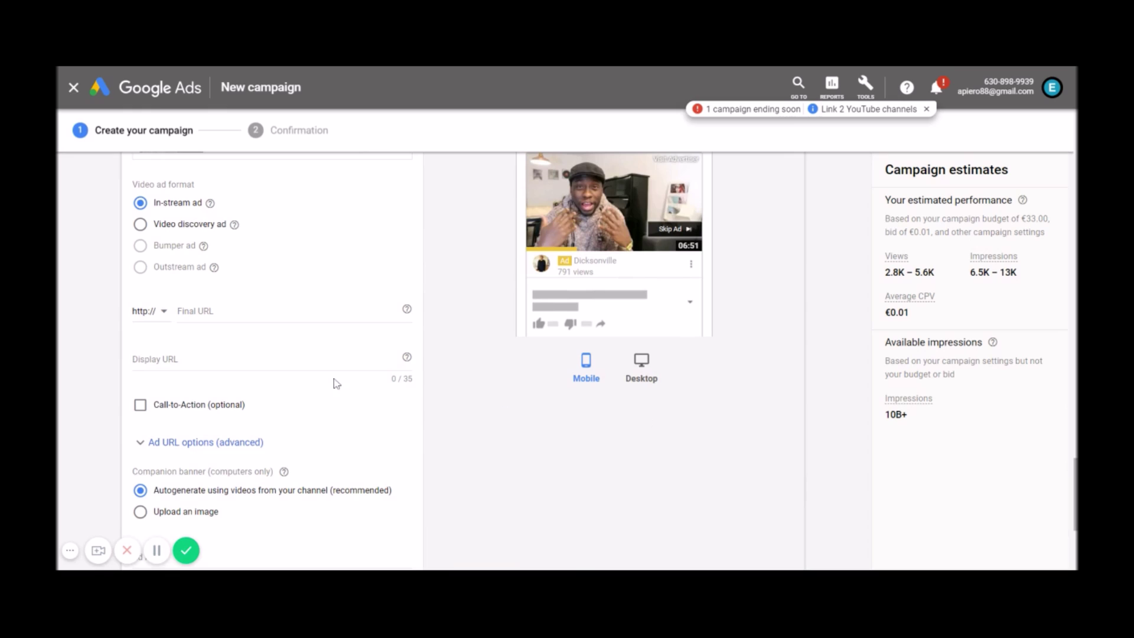
click(224, 309)
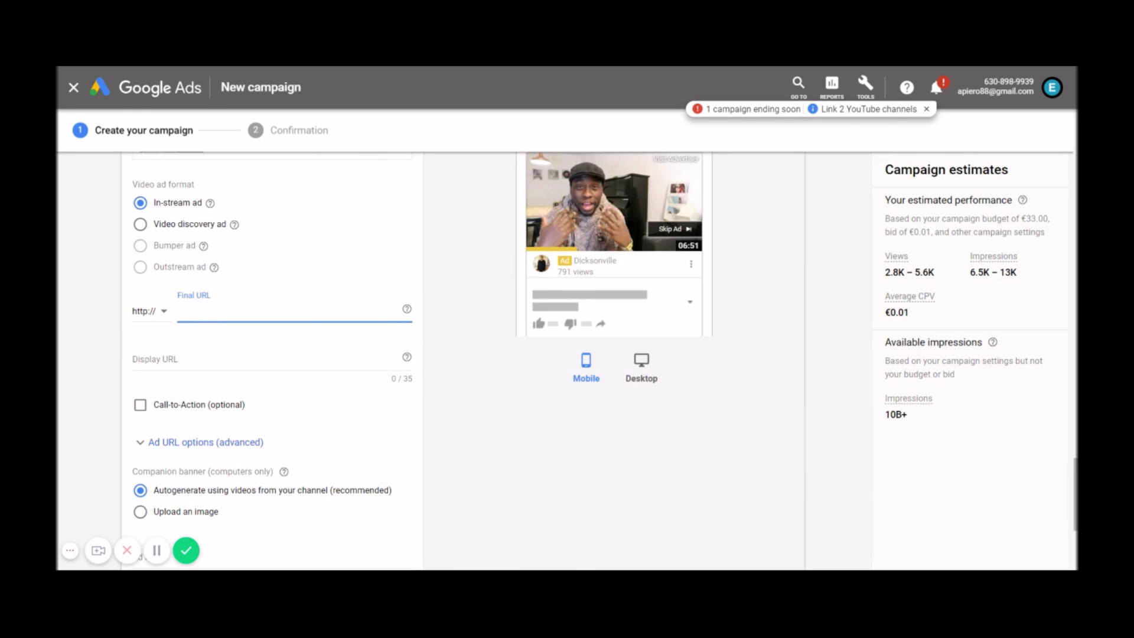
click(145, 229)
scroll(349, 261, up, 3)
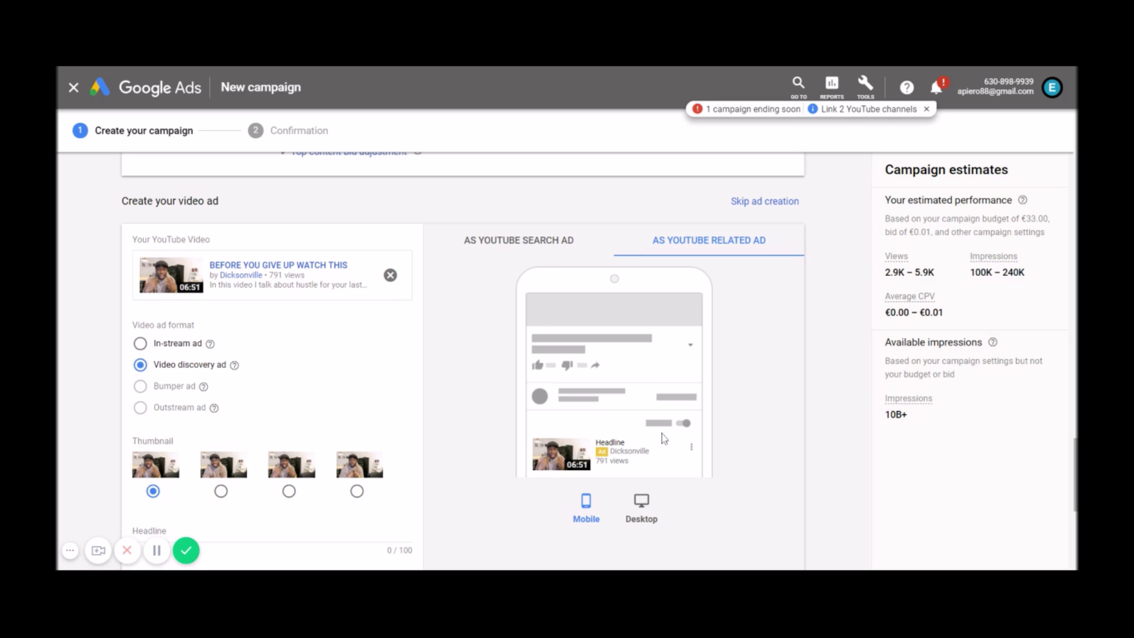
click(642, 506)
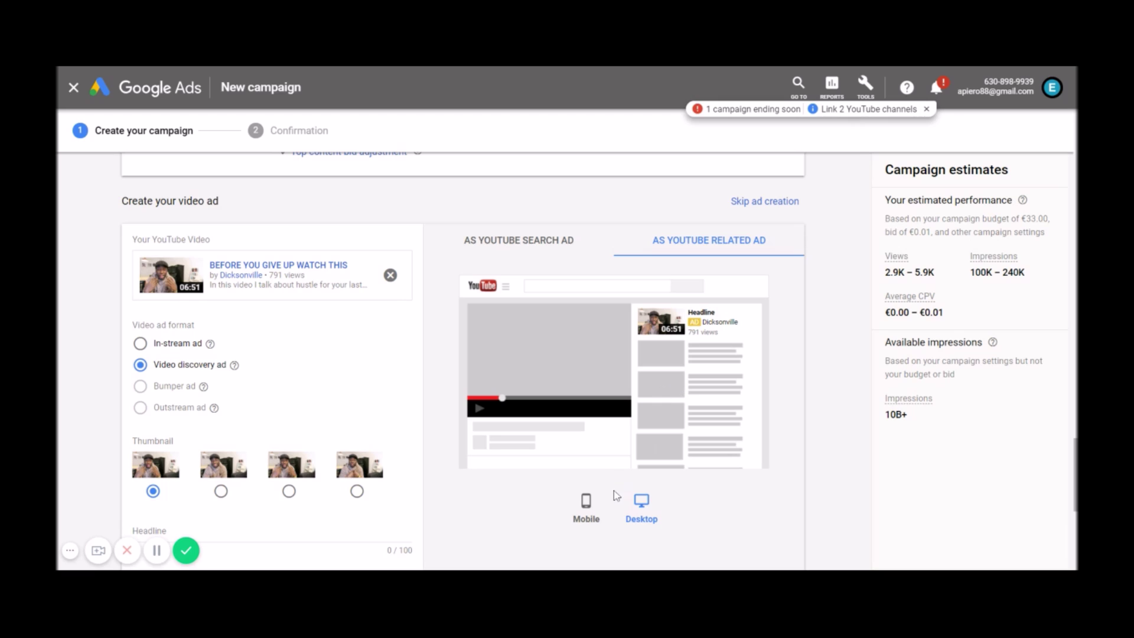
click(587, 508)
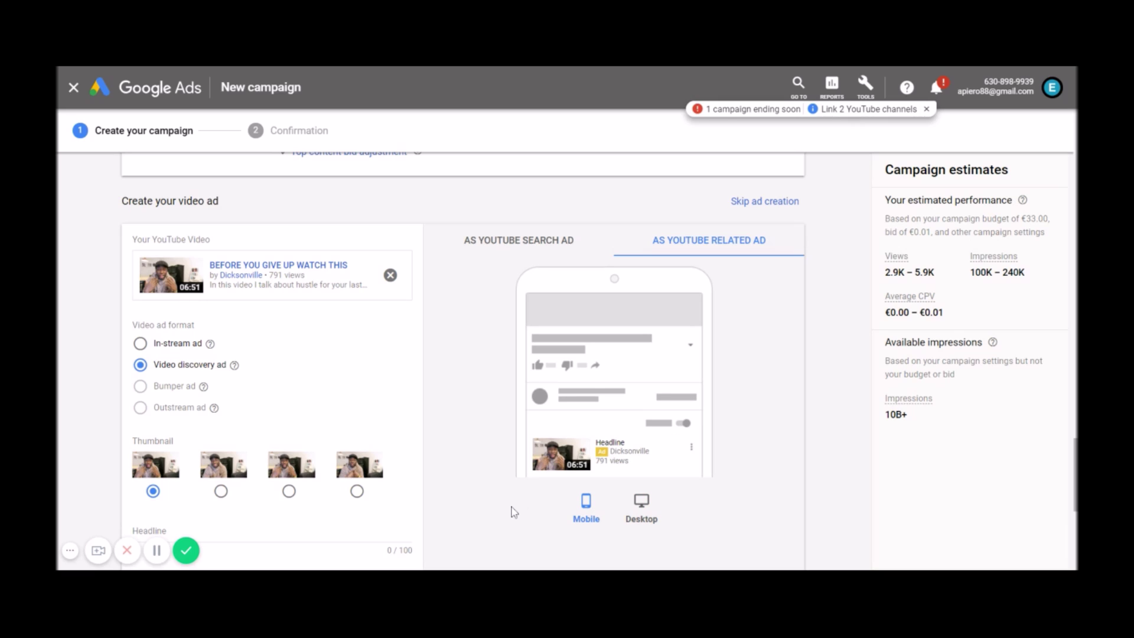
click(140, 345)
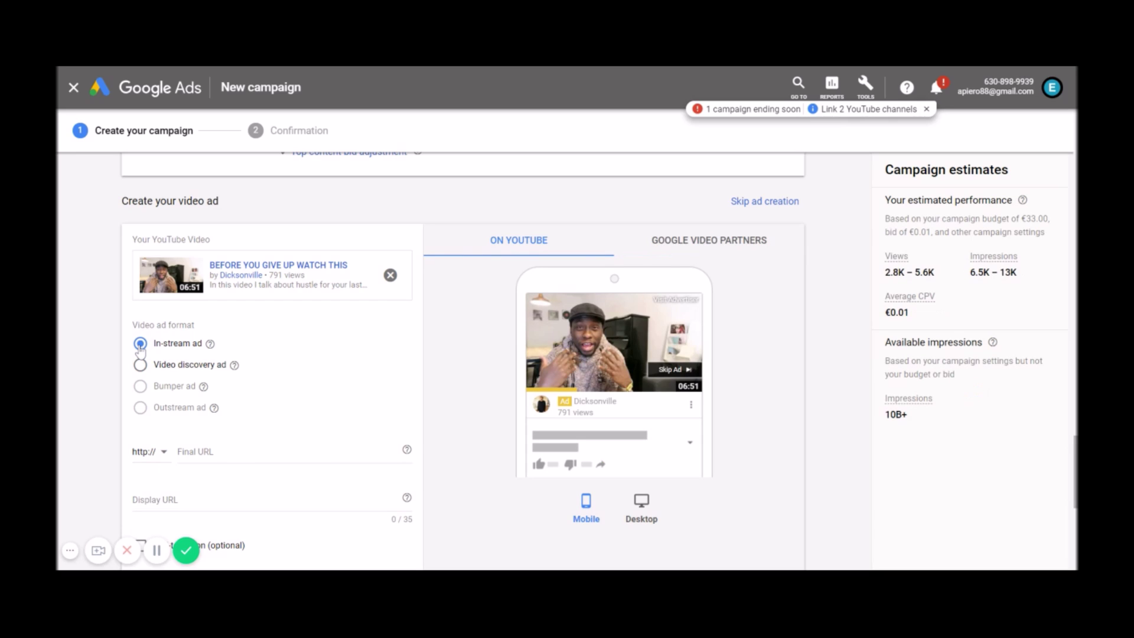
scroll(231, 371, down, 2)
click(232, 370)
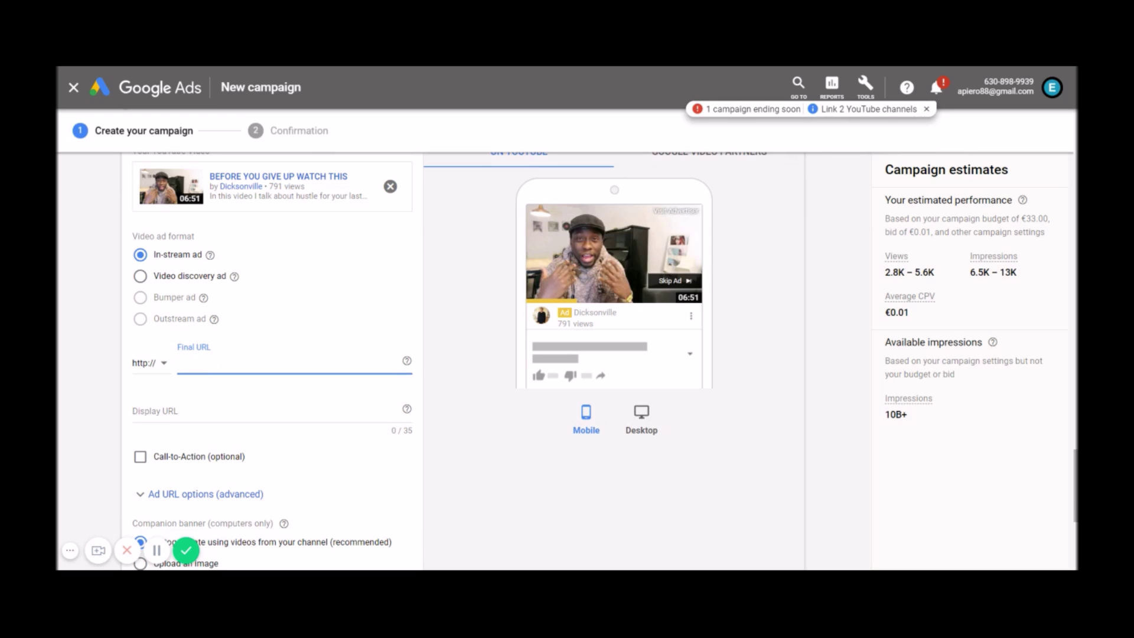
text(https://www.youtube.com/watch?v=LIU54NN5rEI&t=1s)
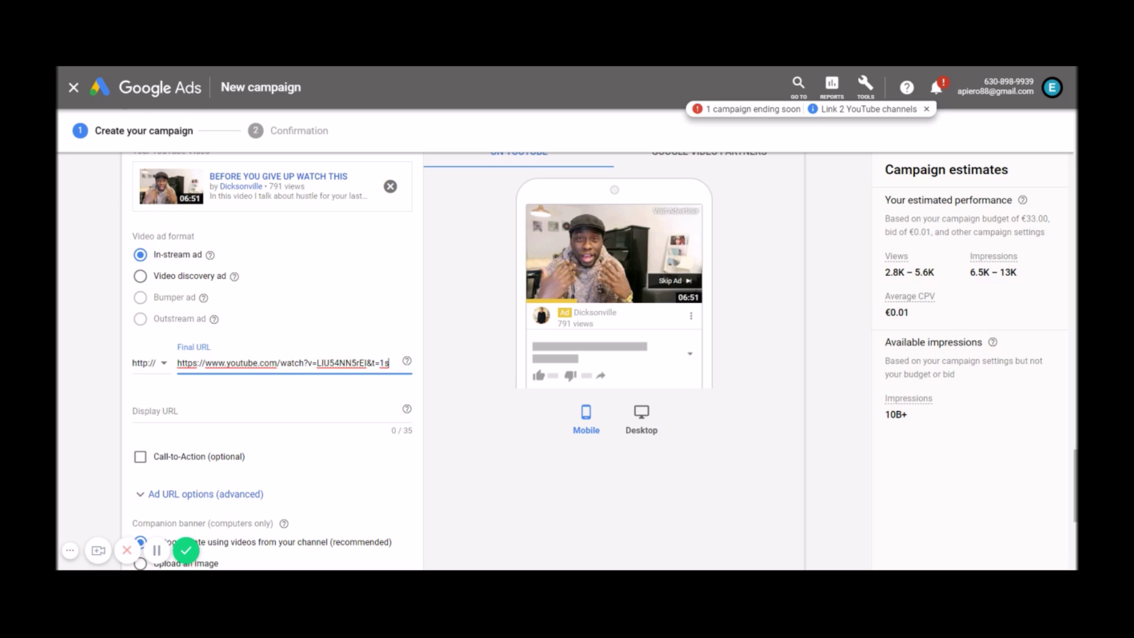
click(438, 335)
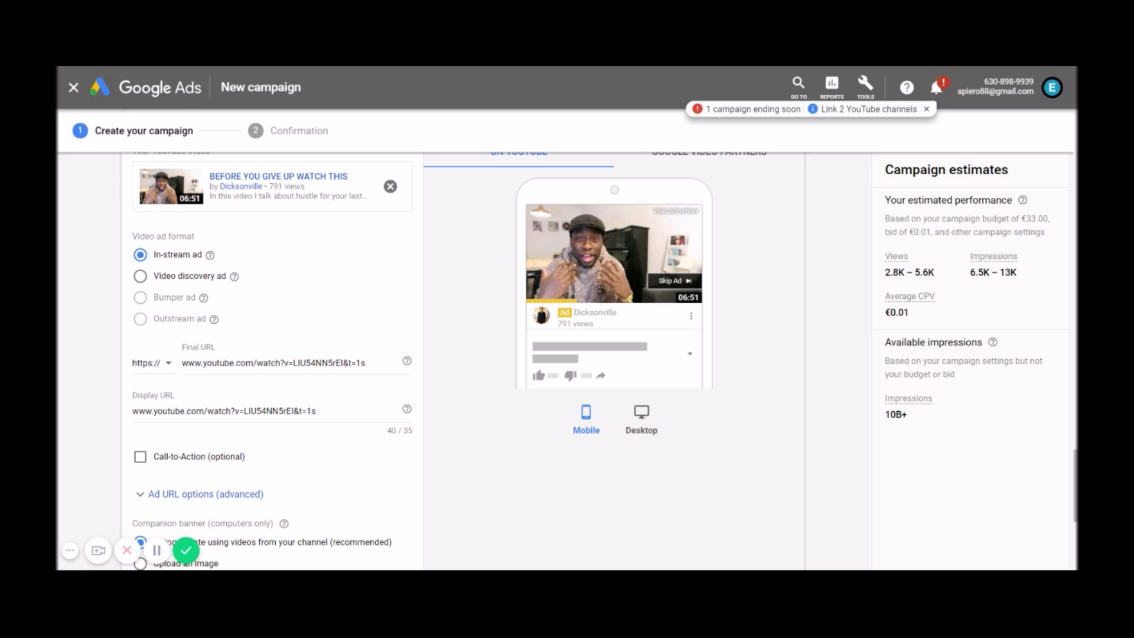
- Shorten the ad's display URL to youtube.com/watch?v=LIU54NN5rEI&t
drag(153, 411, 114, 424)
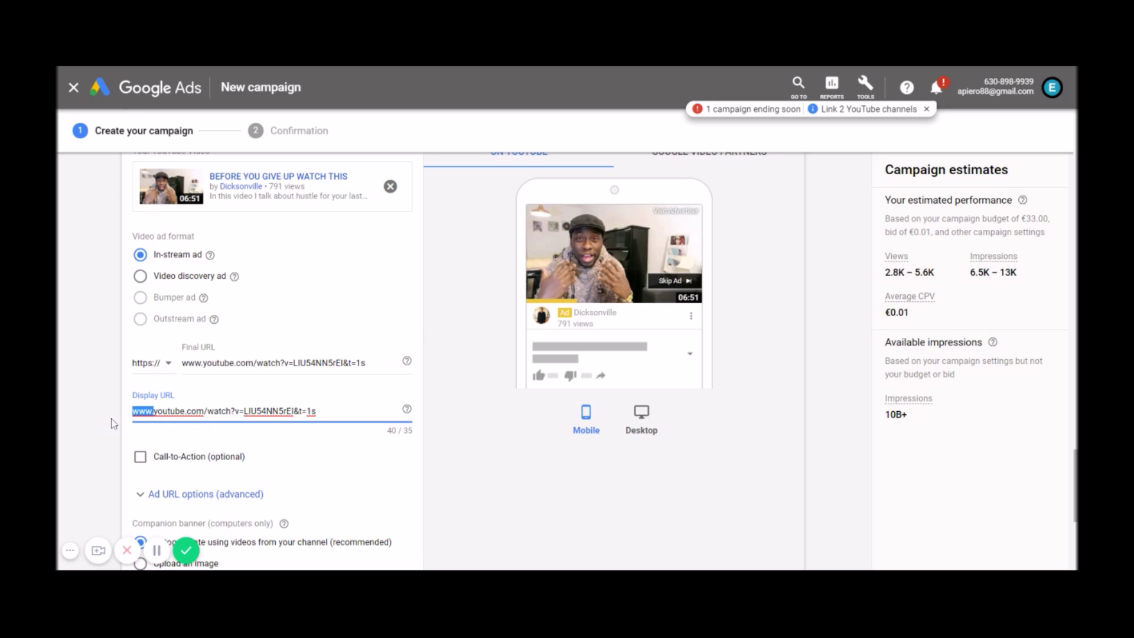
key(BackSpace)
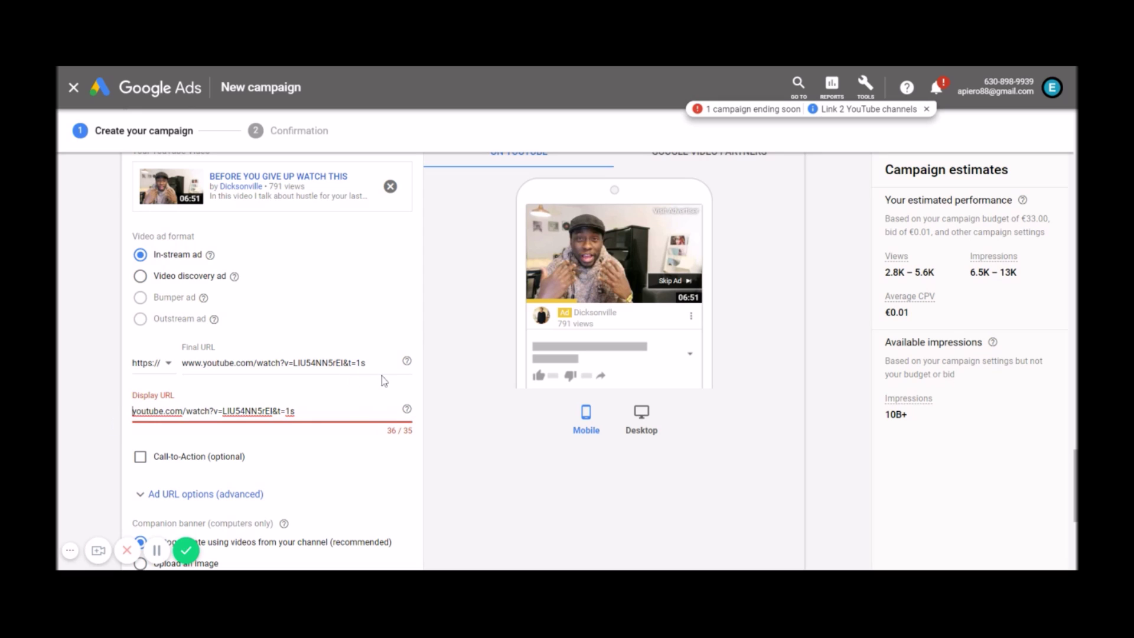
click(453, 372)
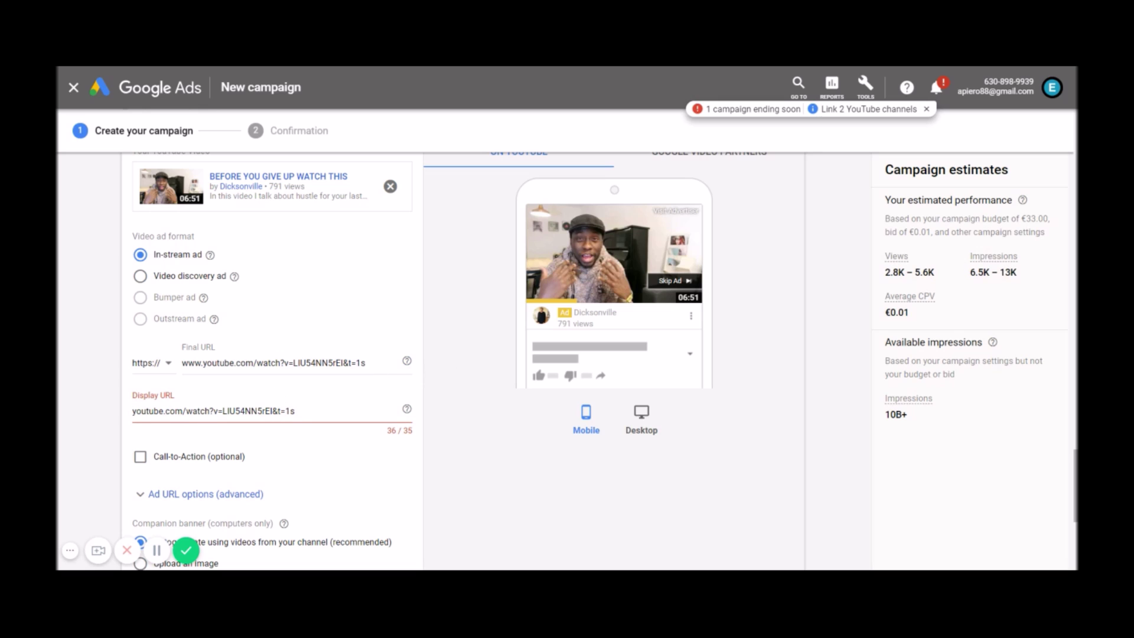
drag(293, 411, 281, 410)
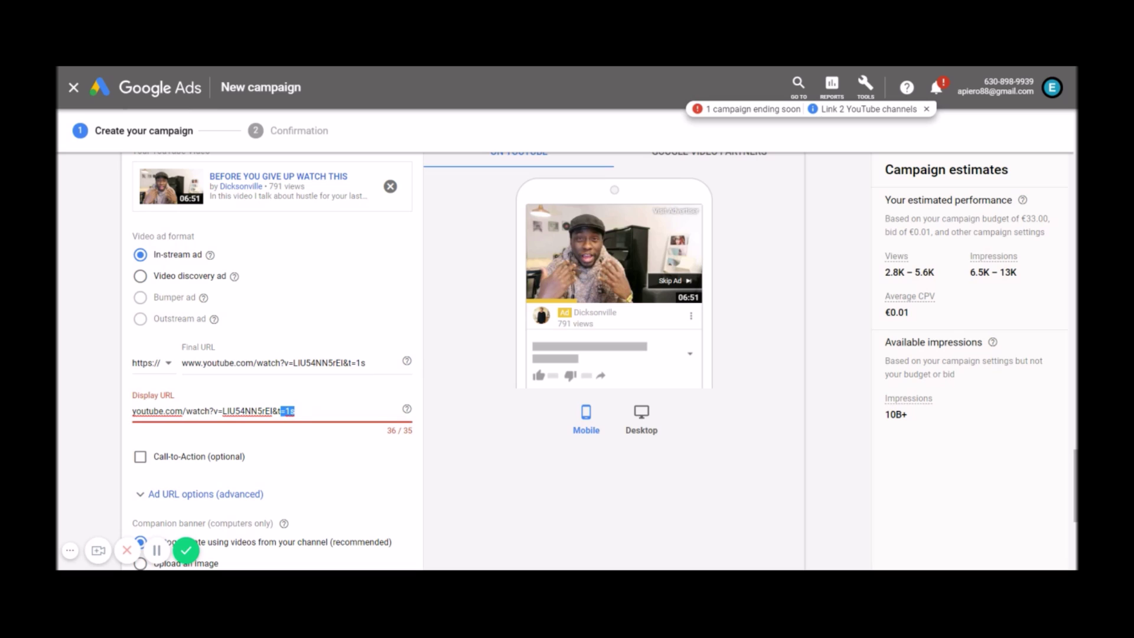
key(BackSpace)
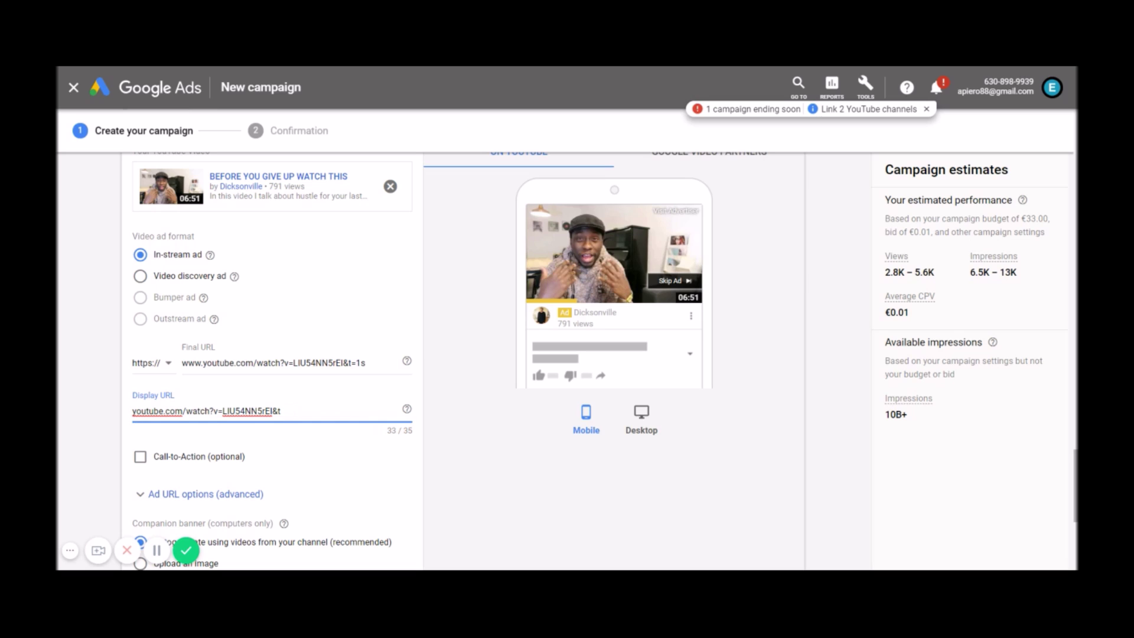
triple_click(259, 411)
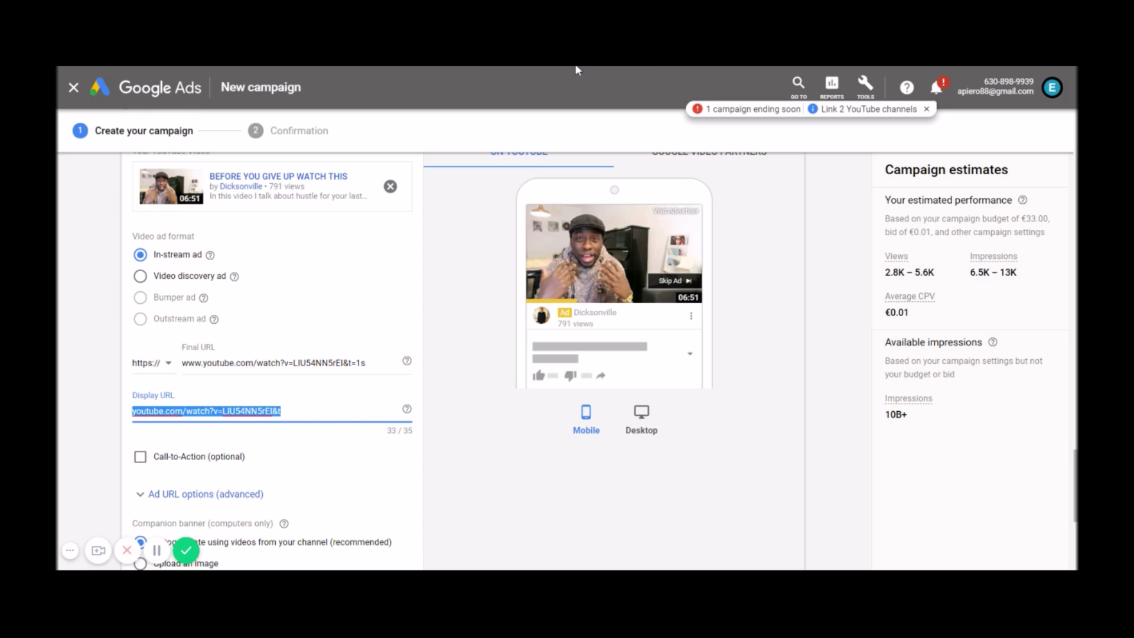
key(alt+Tab)
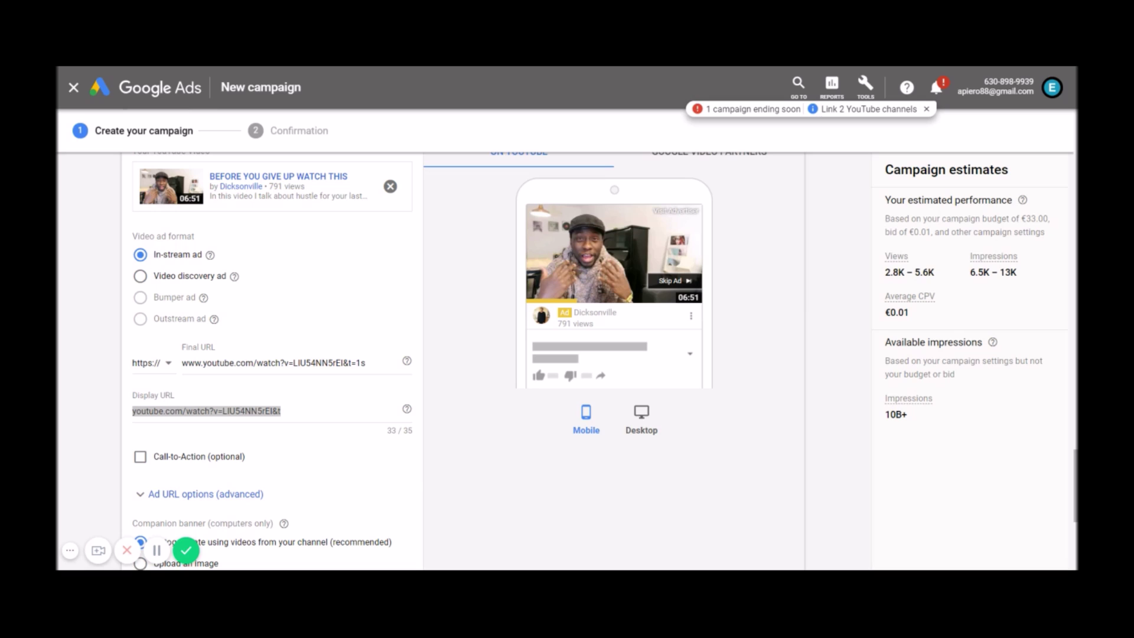
key(alt+Tab)
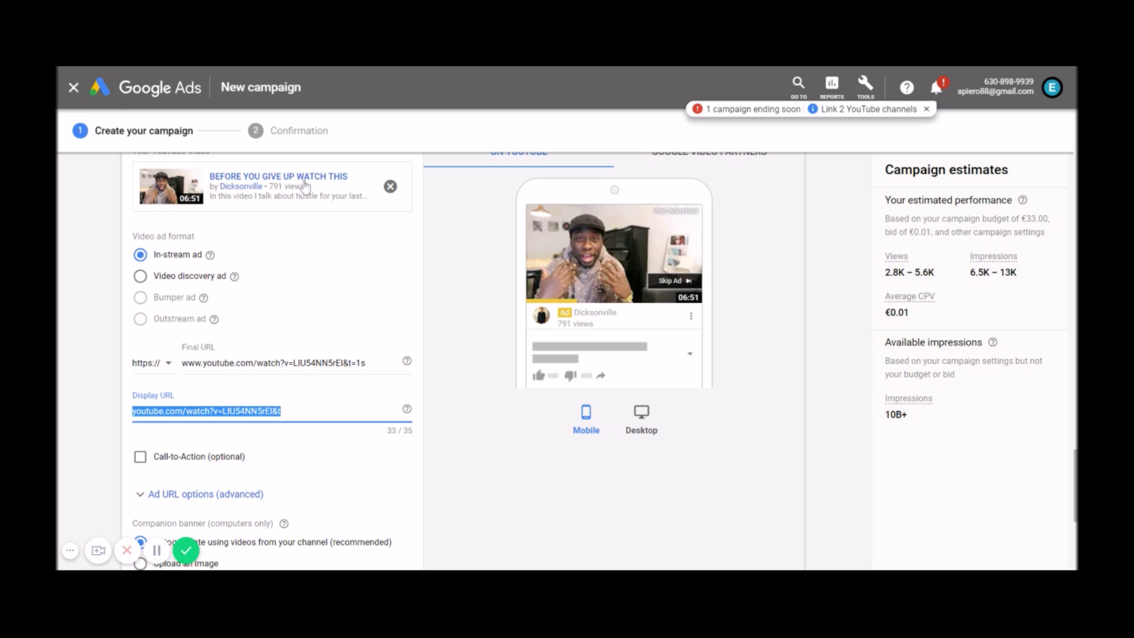
click(466, 390)
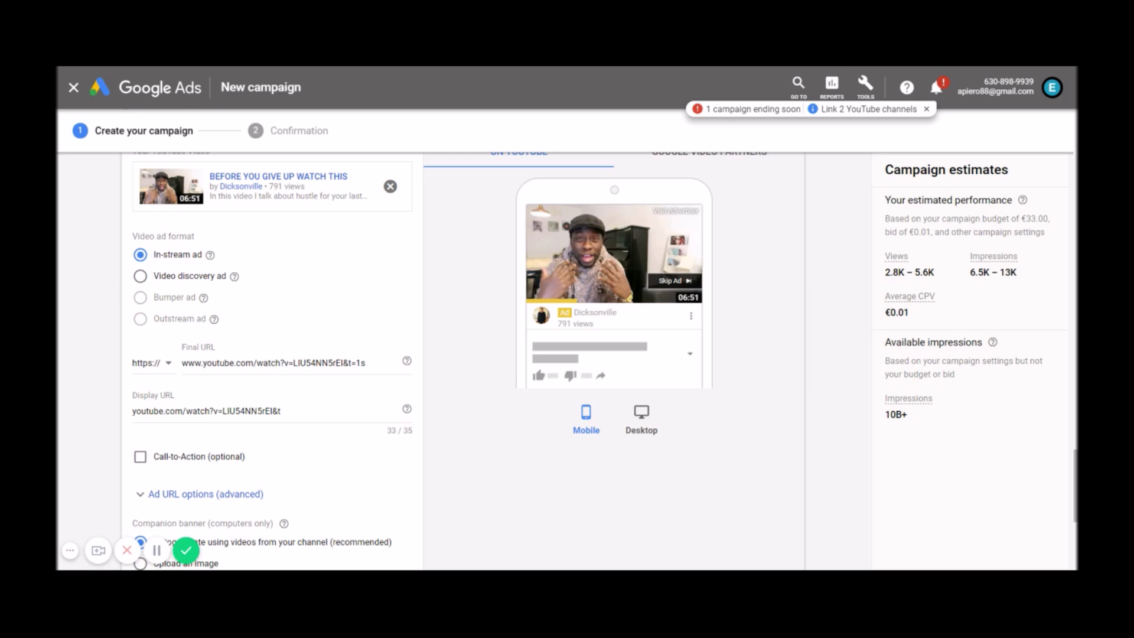
- Enable the in-stream ad's optional call-to-action and set its text to "Watch More"
click(140, 459)
scroll(474, 405, down, 1)
click(316, 430)
text(Watch)
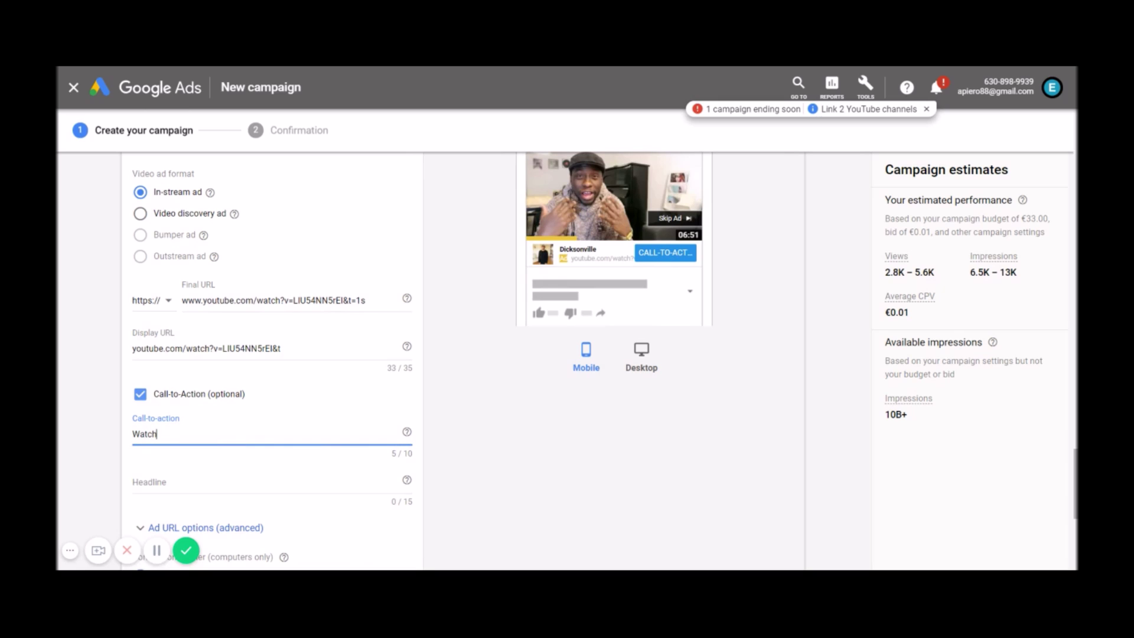
text(More)
- Set the call-to-action headline of the in-stream ad to "Pure Motivation"
click(294, 492)
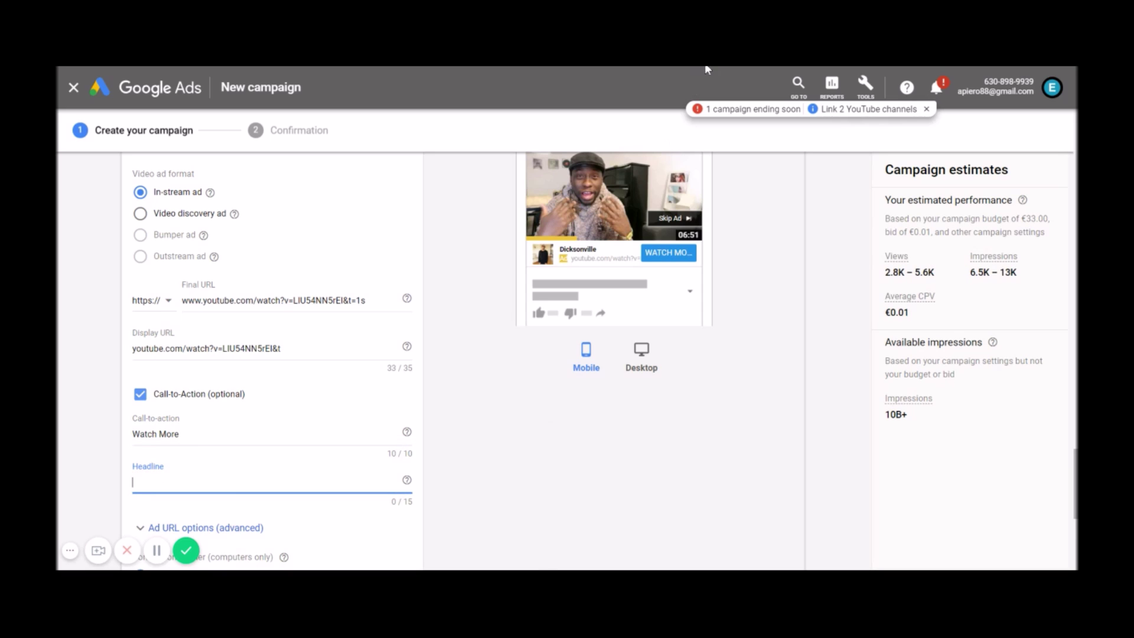
scroll(553, 222, up, 5)
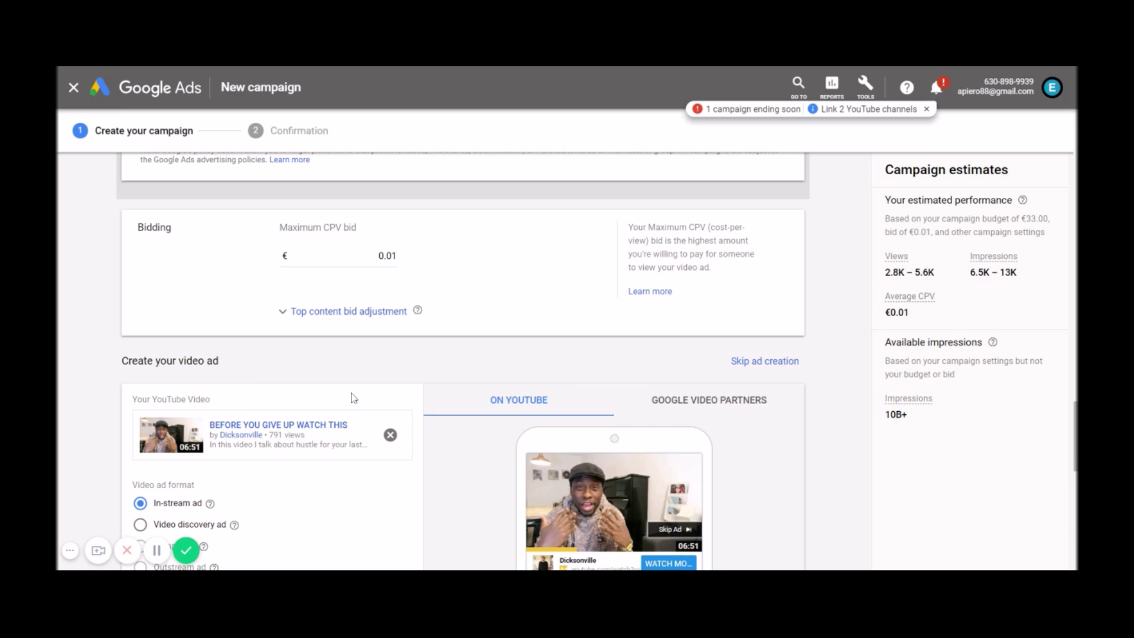
scroll(352, 402, down, 6)
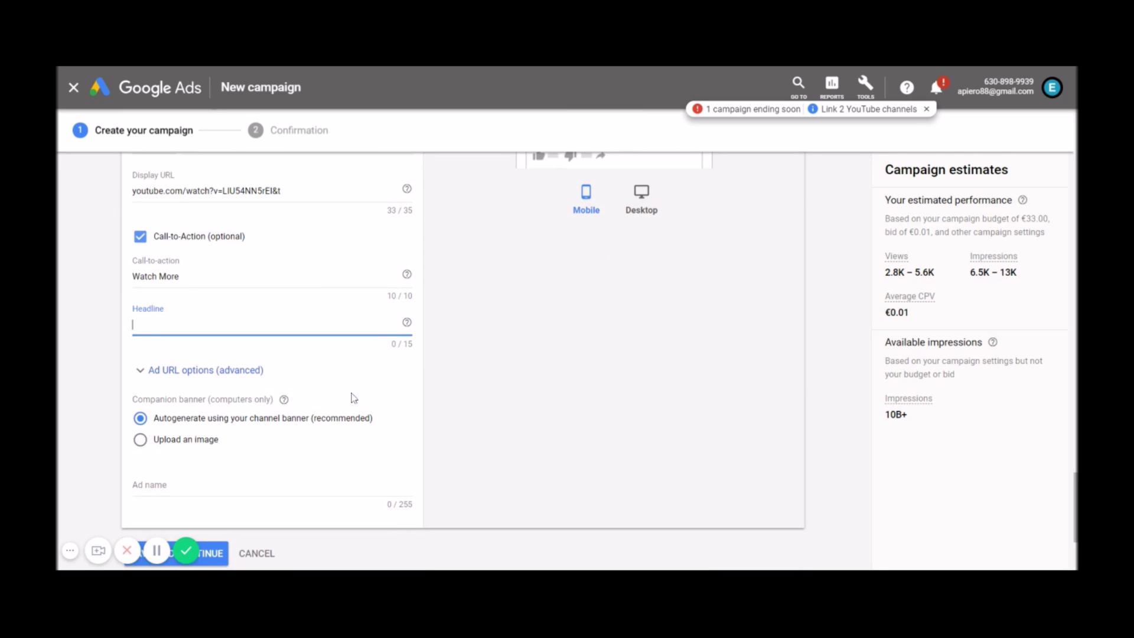
text(Pure Motivation)
- Name the ad "Before you give up watch this"
click(331, 501)
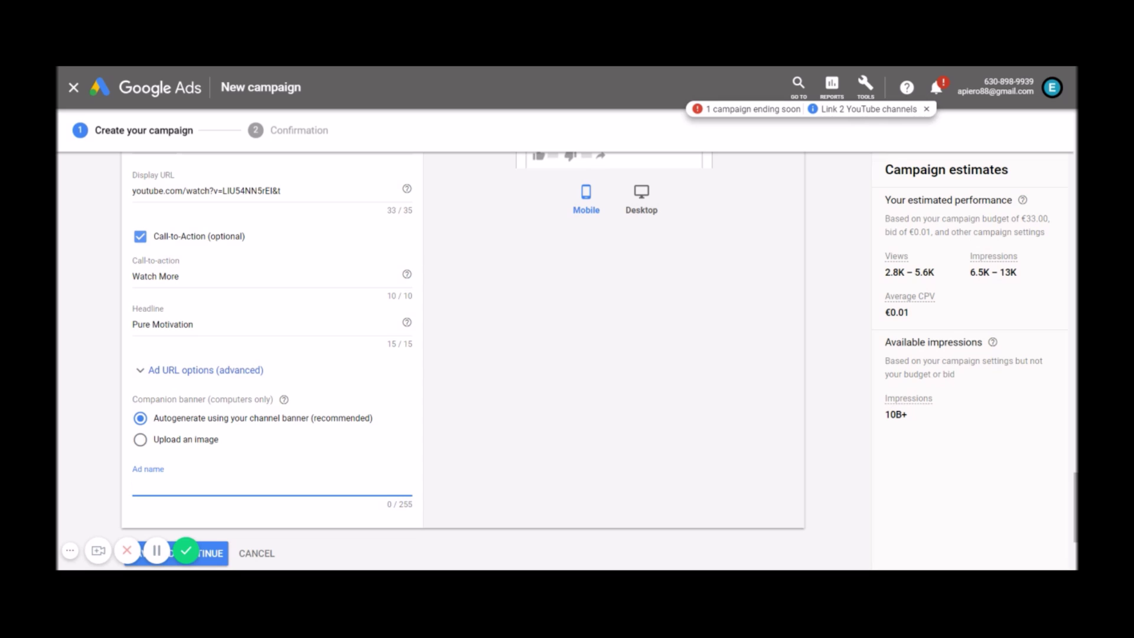
scroll(489, 405, up, 4)
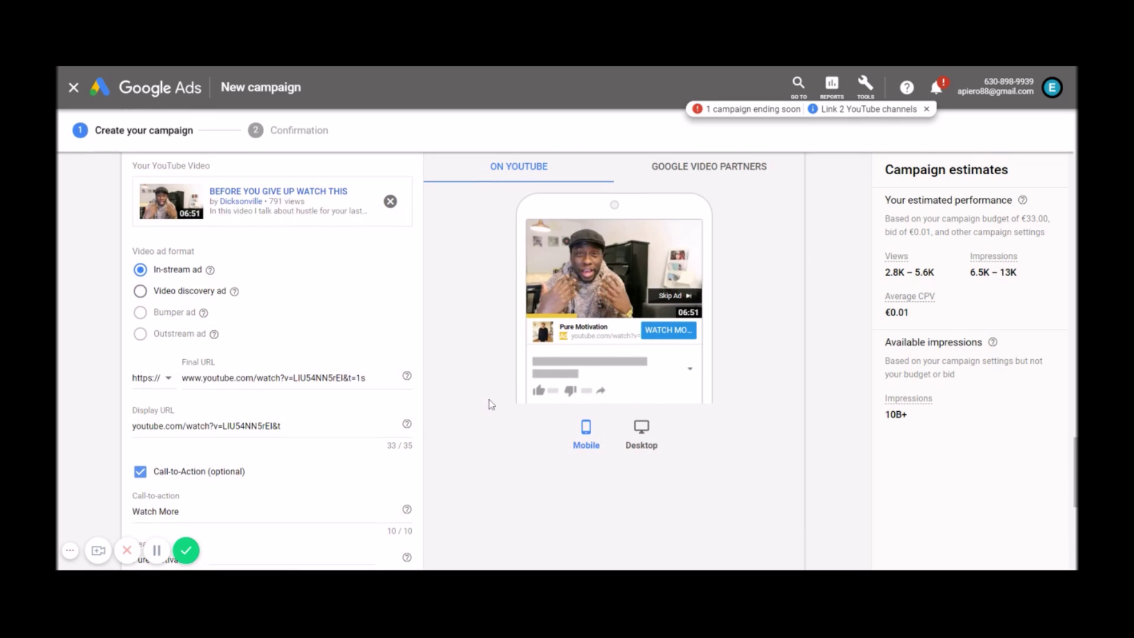
scroll(490, 405, down, 1)
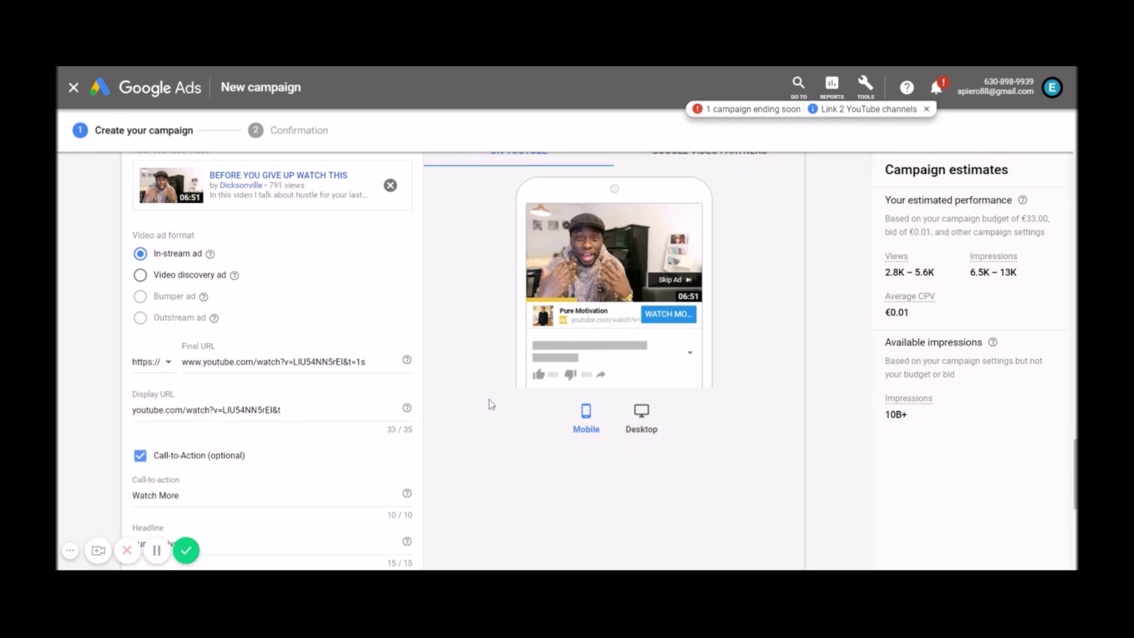
scroll(490, 404, down, 5)
text(Befire)
key(BackSpace)
key(BackSpace)
text(o)
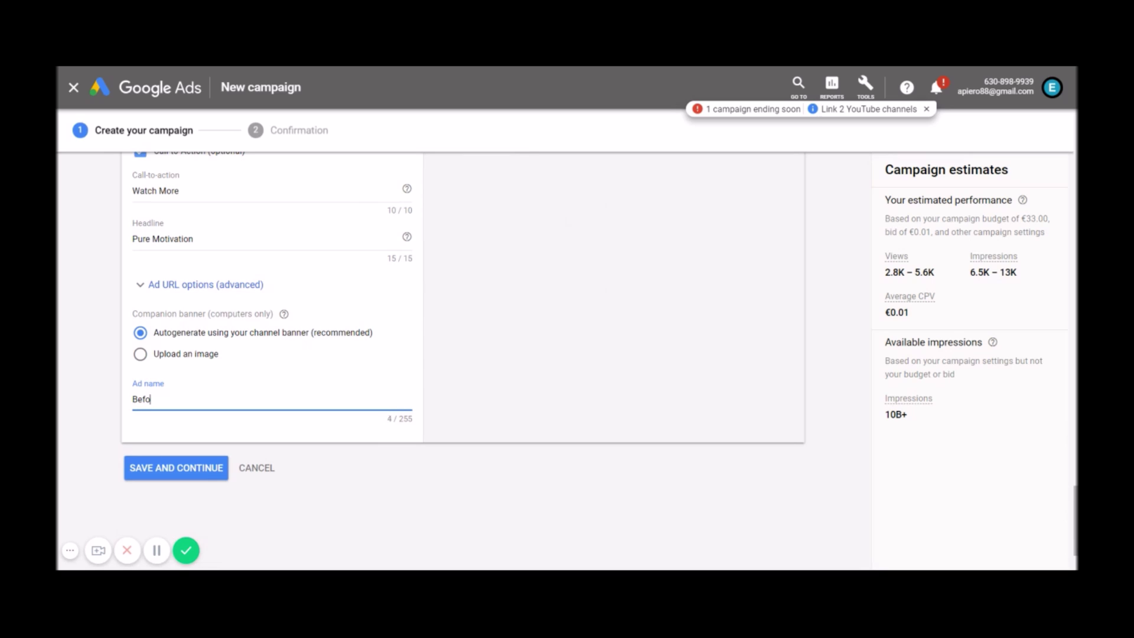
text(re you give up watch this)
- Check the finished ad in the mobile preview, save the new campaign and continue to its campaign page
scroll(667, 403, up, 8)
scroll(667, 403, down, 3)
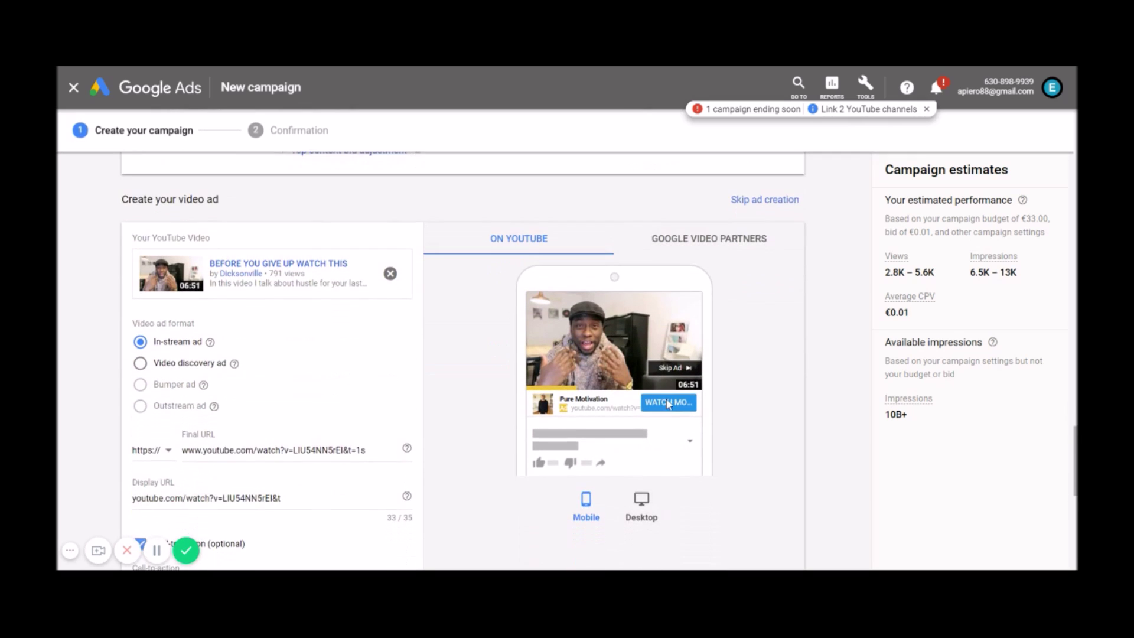
scroll(666, 406, down, 3)
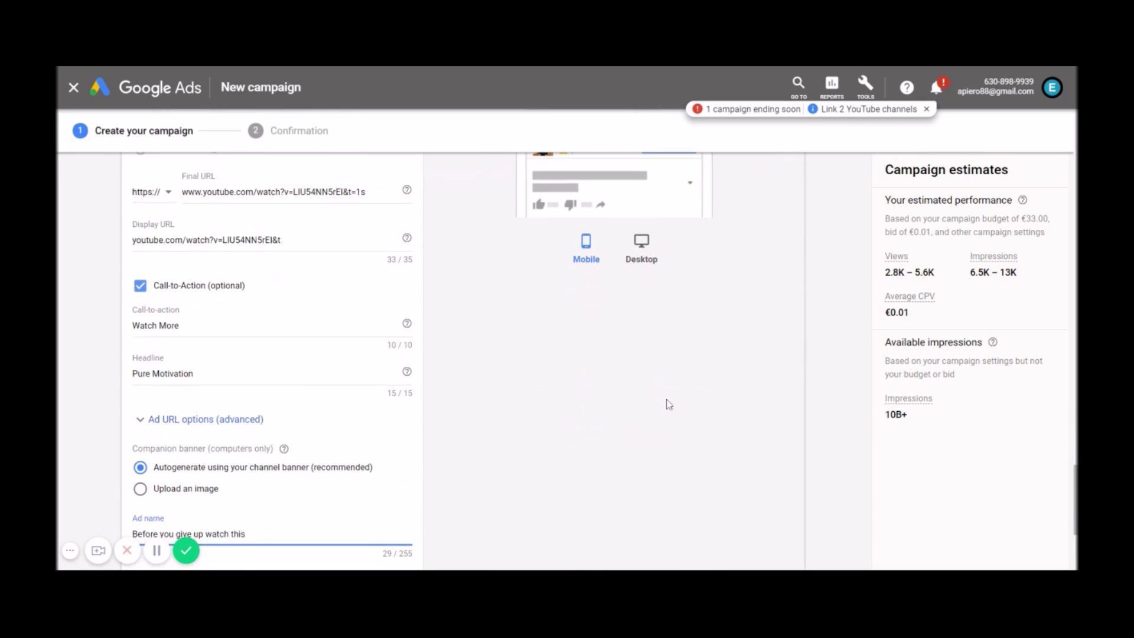
click(629, 430)
scroll(629, 430, down, 2)
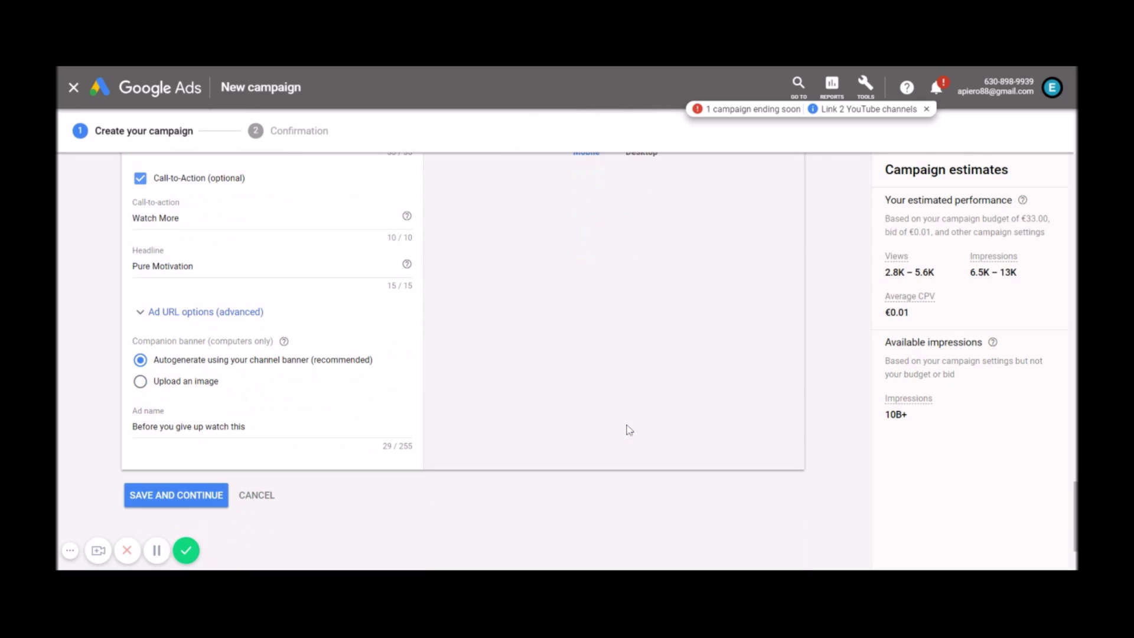
click(191, 502)
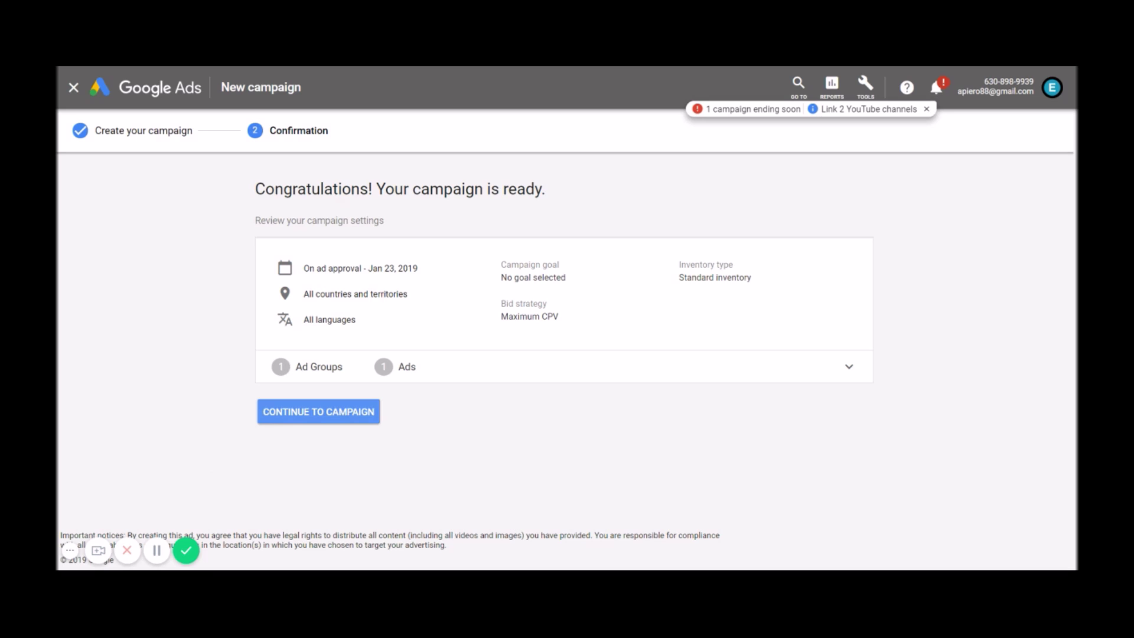
click(264, 414)
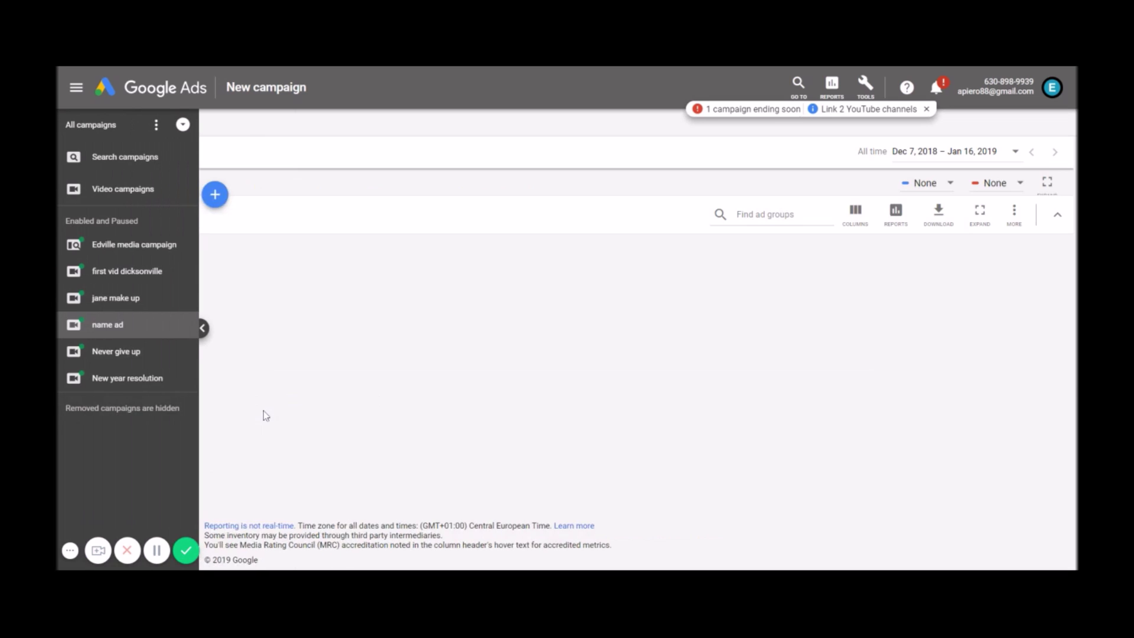